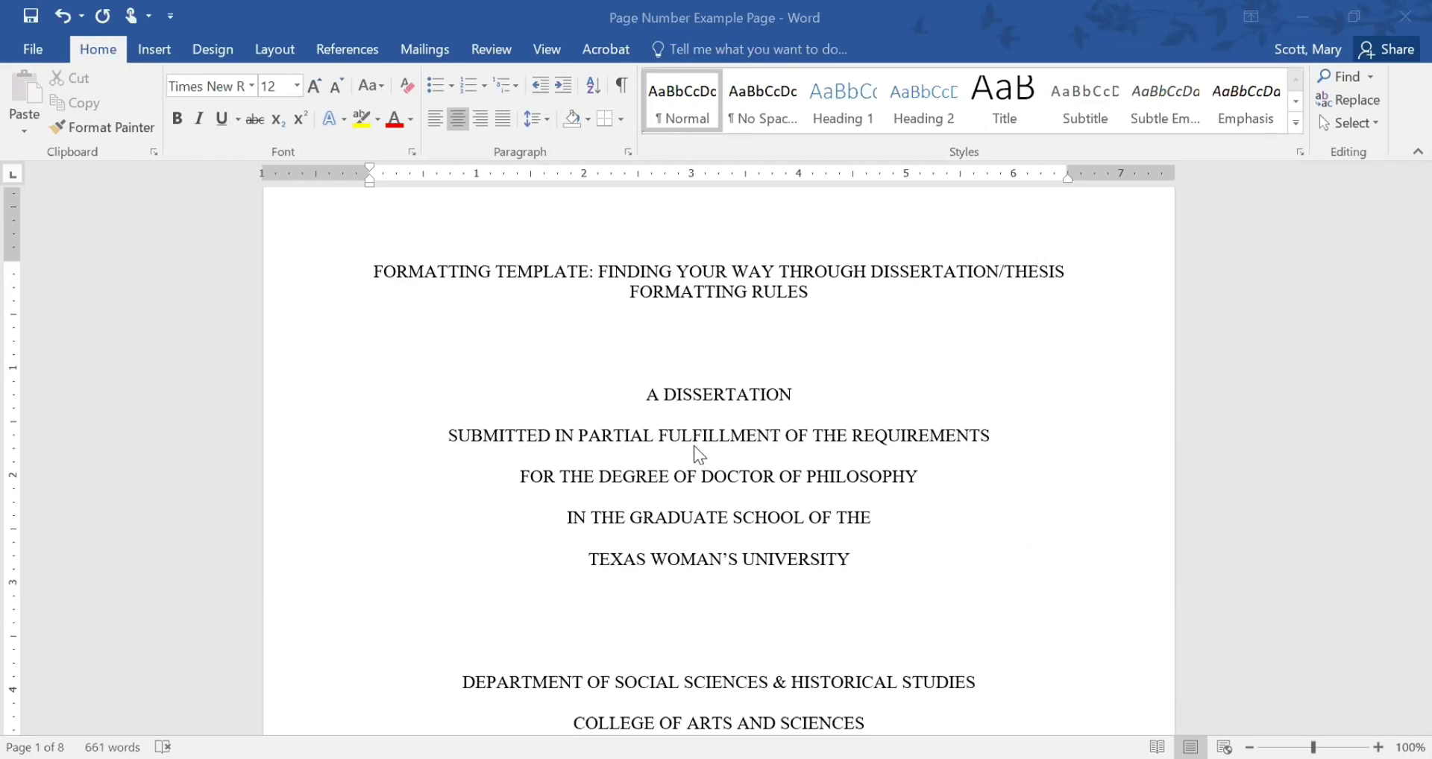
# Insert a Next Page section break after the copyright line on the title page
pyautogui.scroll(-8, 699, 453)
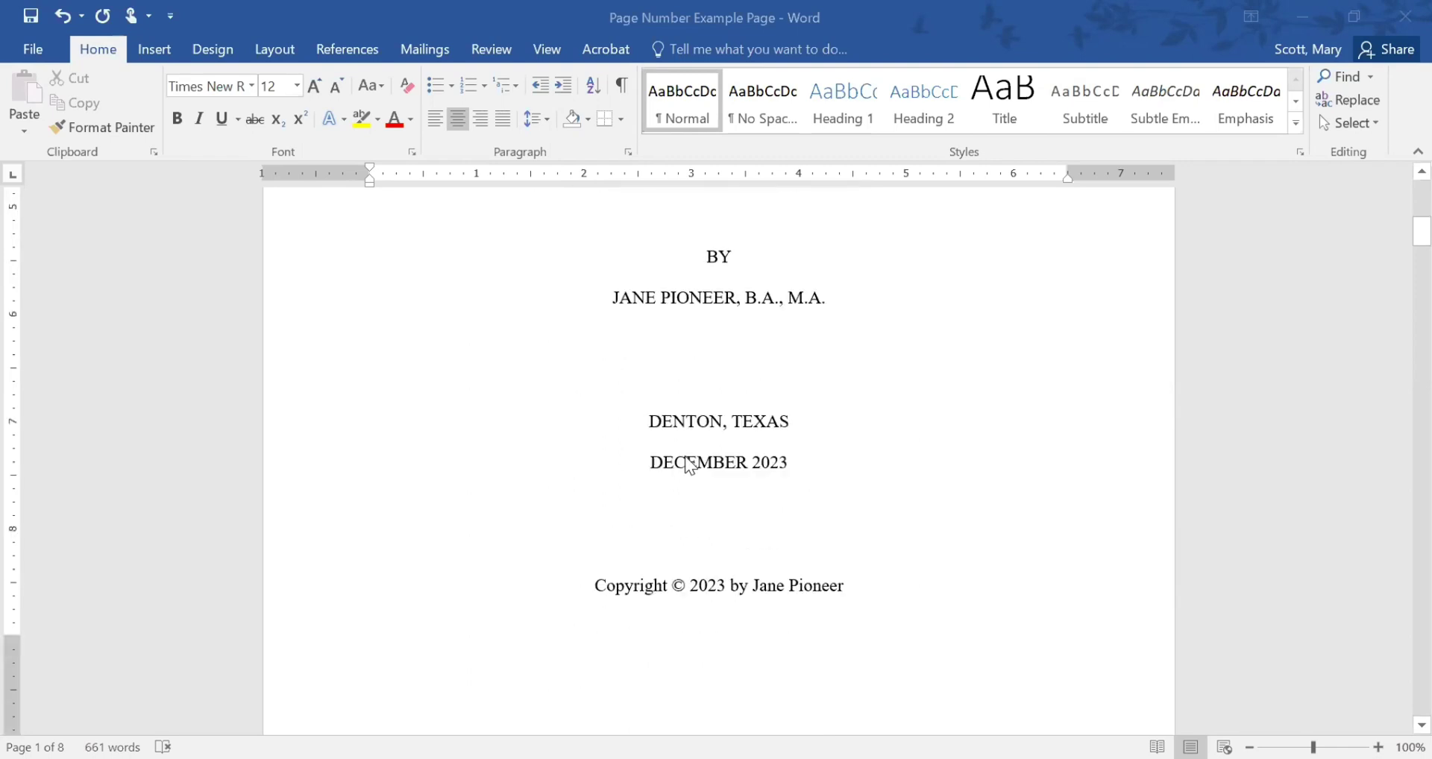
pyautogui.click(883, 584)
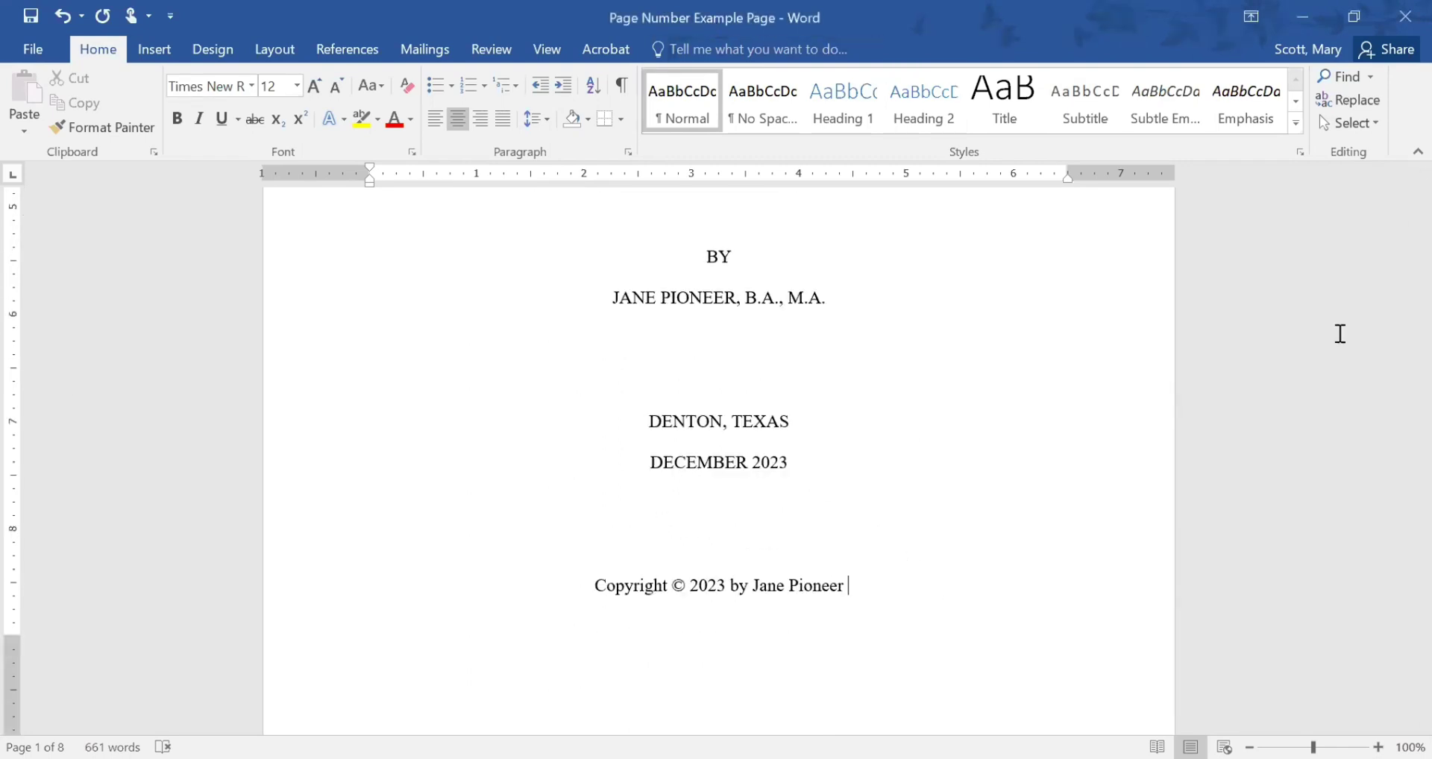
pyautogui.click(270, 48)
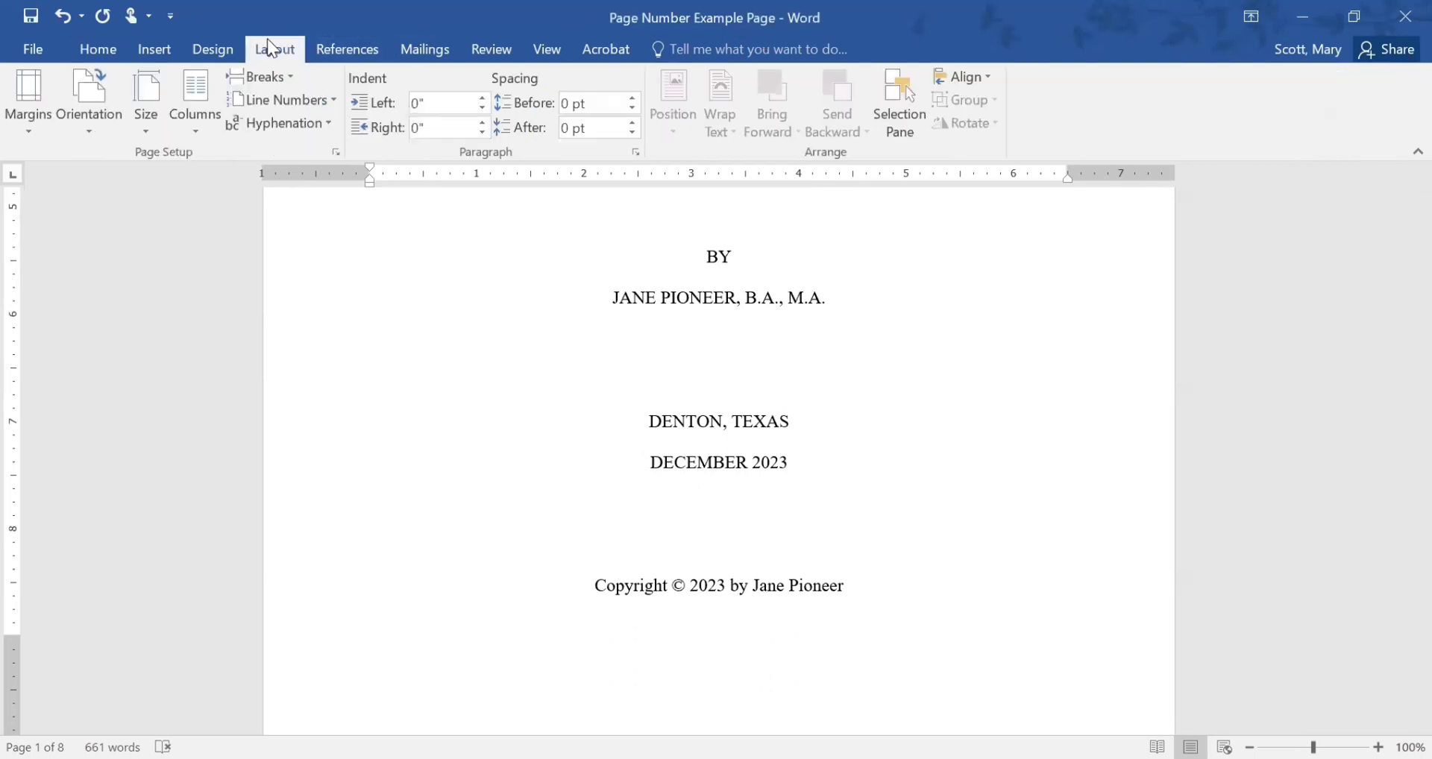
pyautogui.click(269, 77)
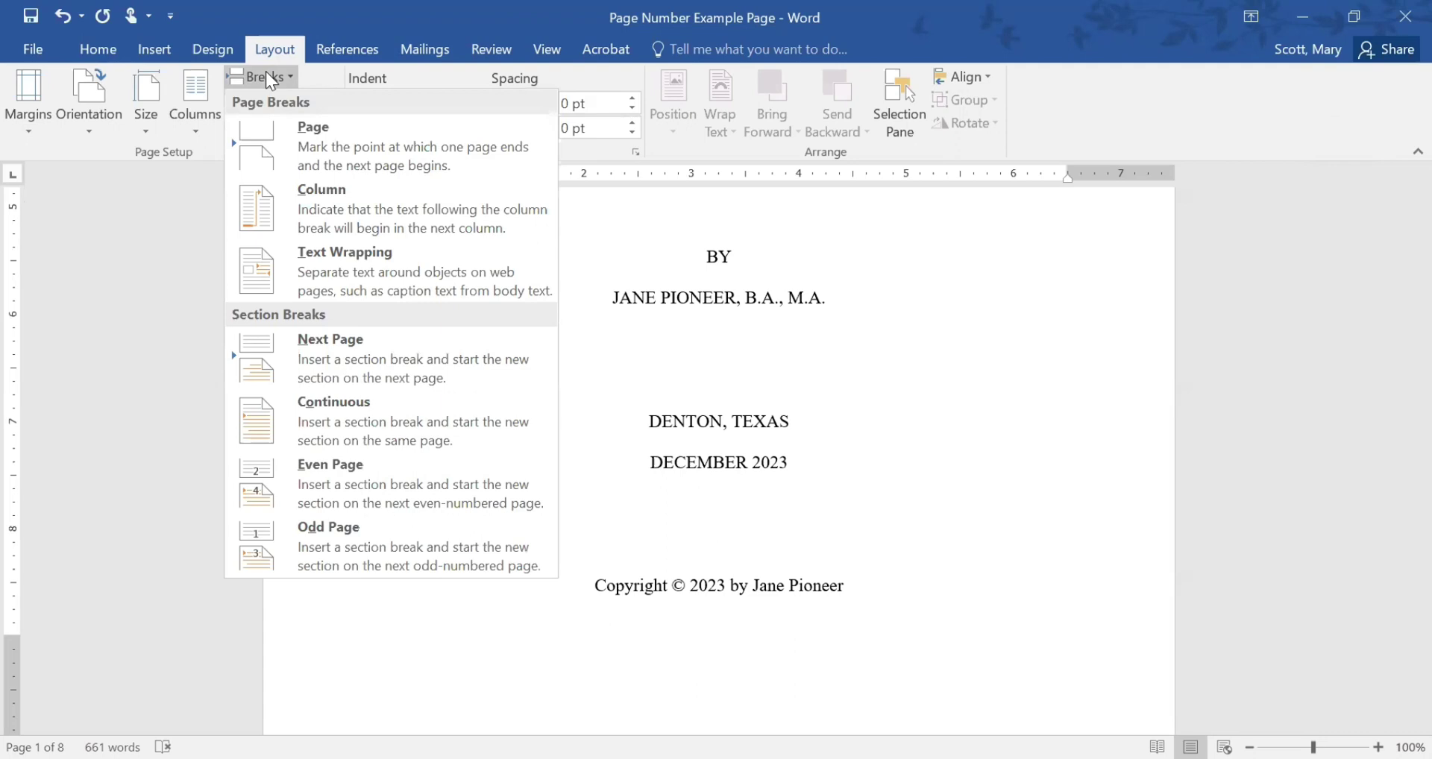
pyautogui.click(419, 347)
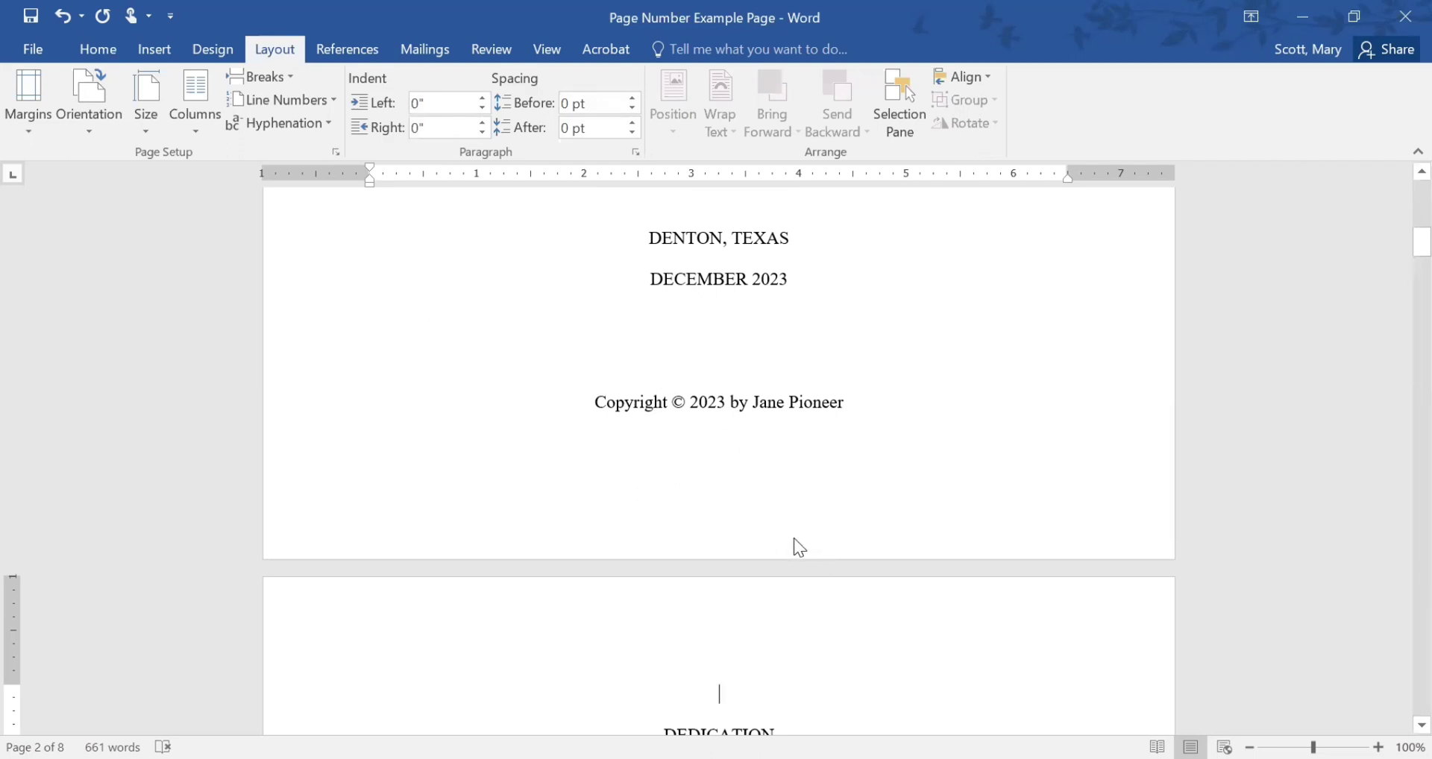
# Add a centred Plain Number 2 page number at the bottom of the page in the Section 1 footer
pyautogui.doubleClick(745, 486)
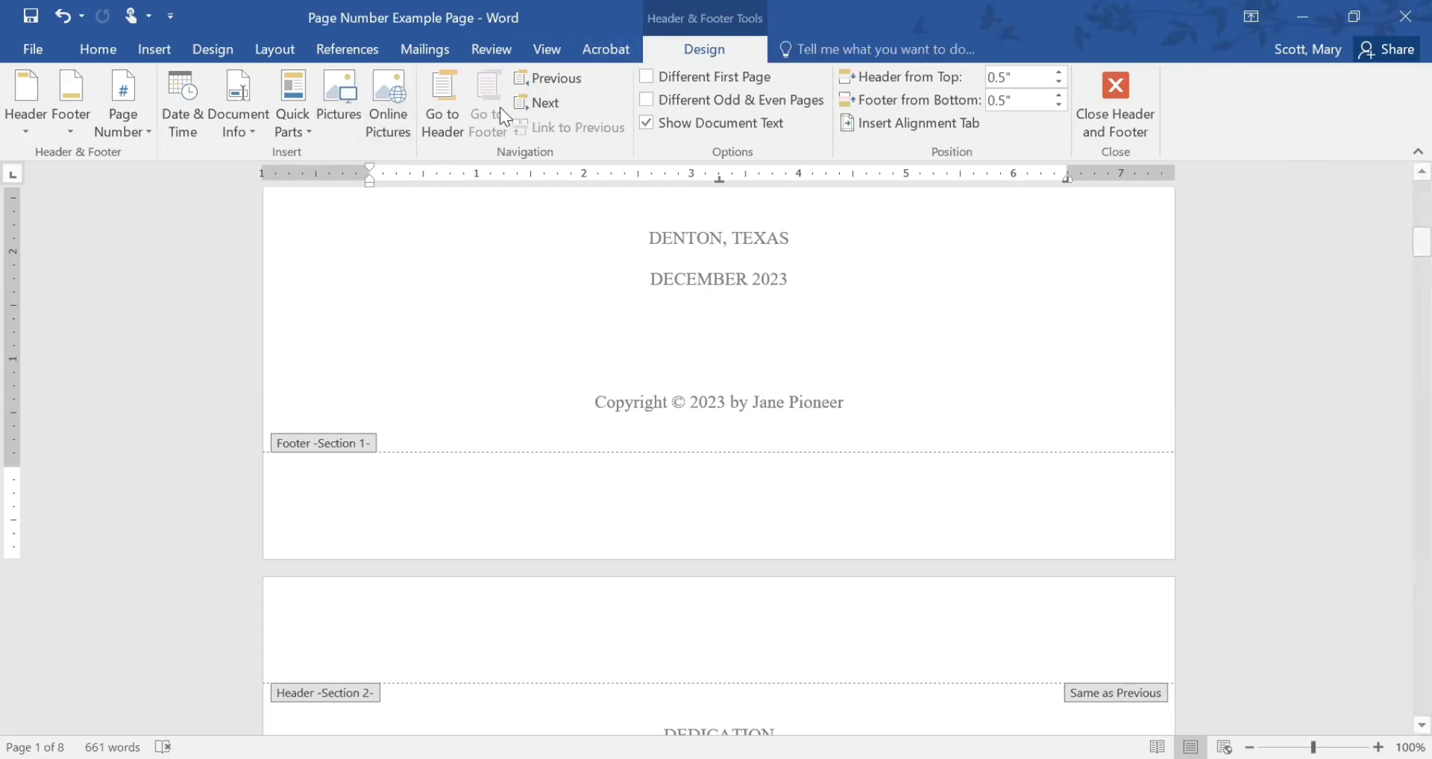
pyautogui.click(127, 109)
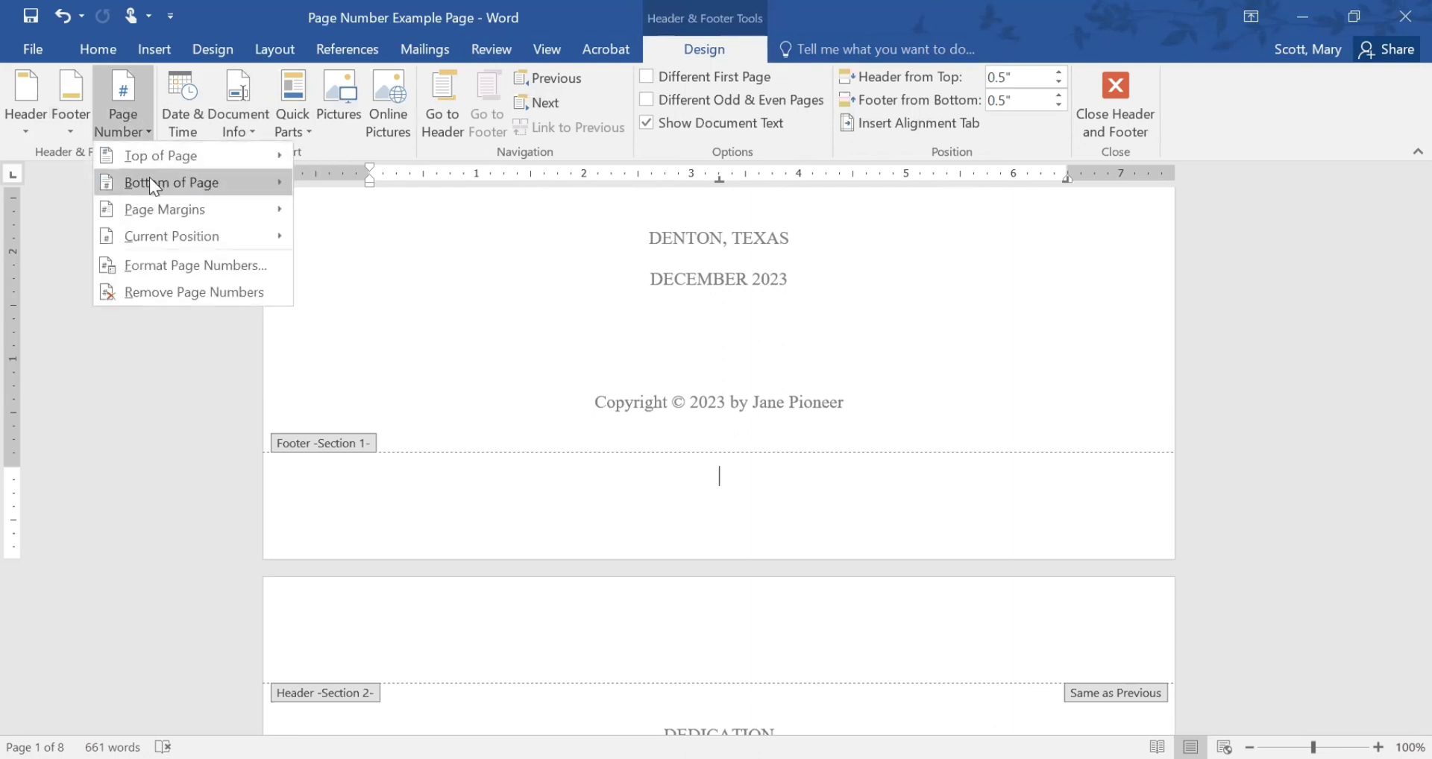
pyautogui.moveTo(149, 180)
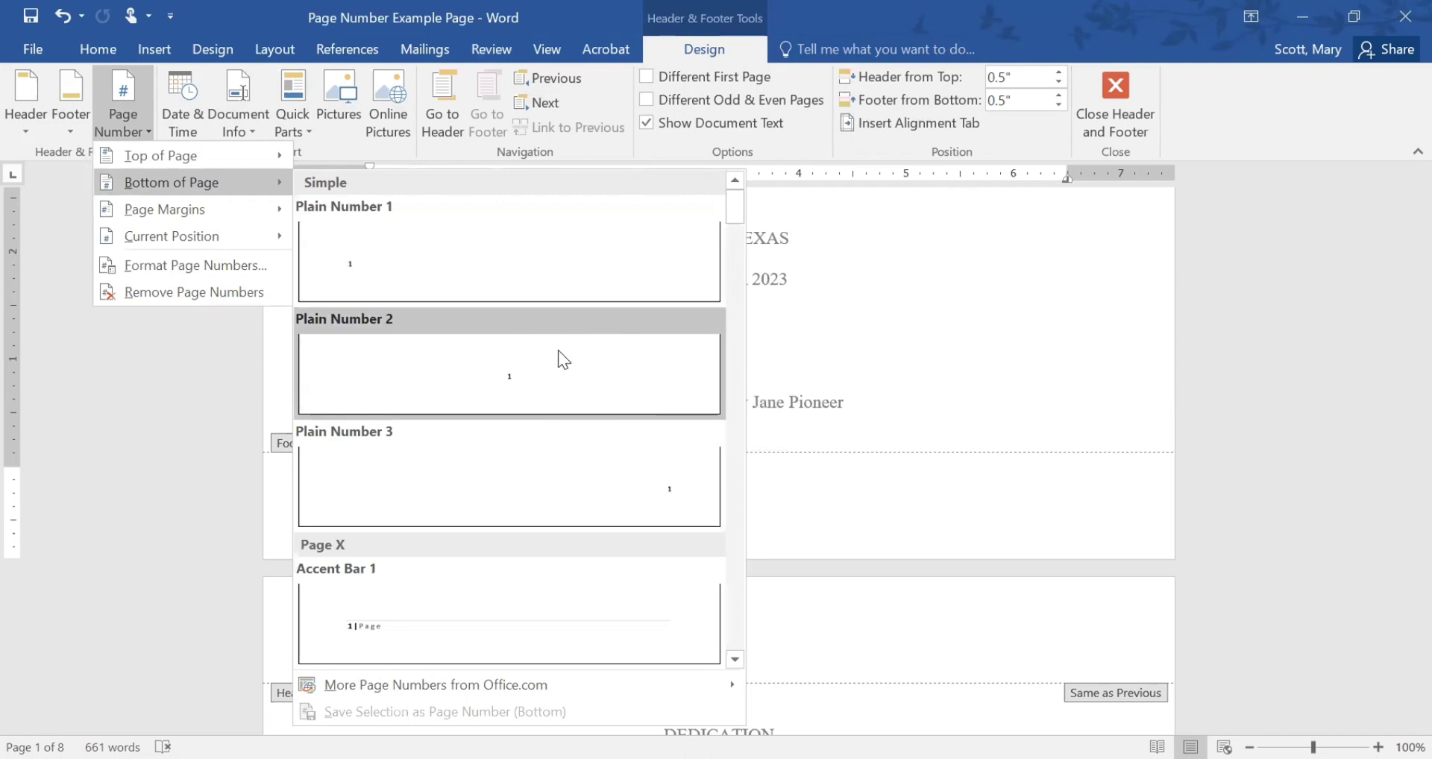
pyautogui.click(518, 342)
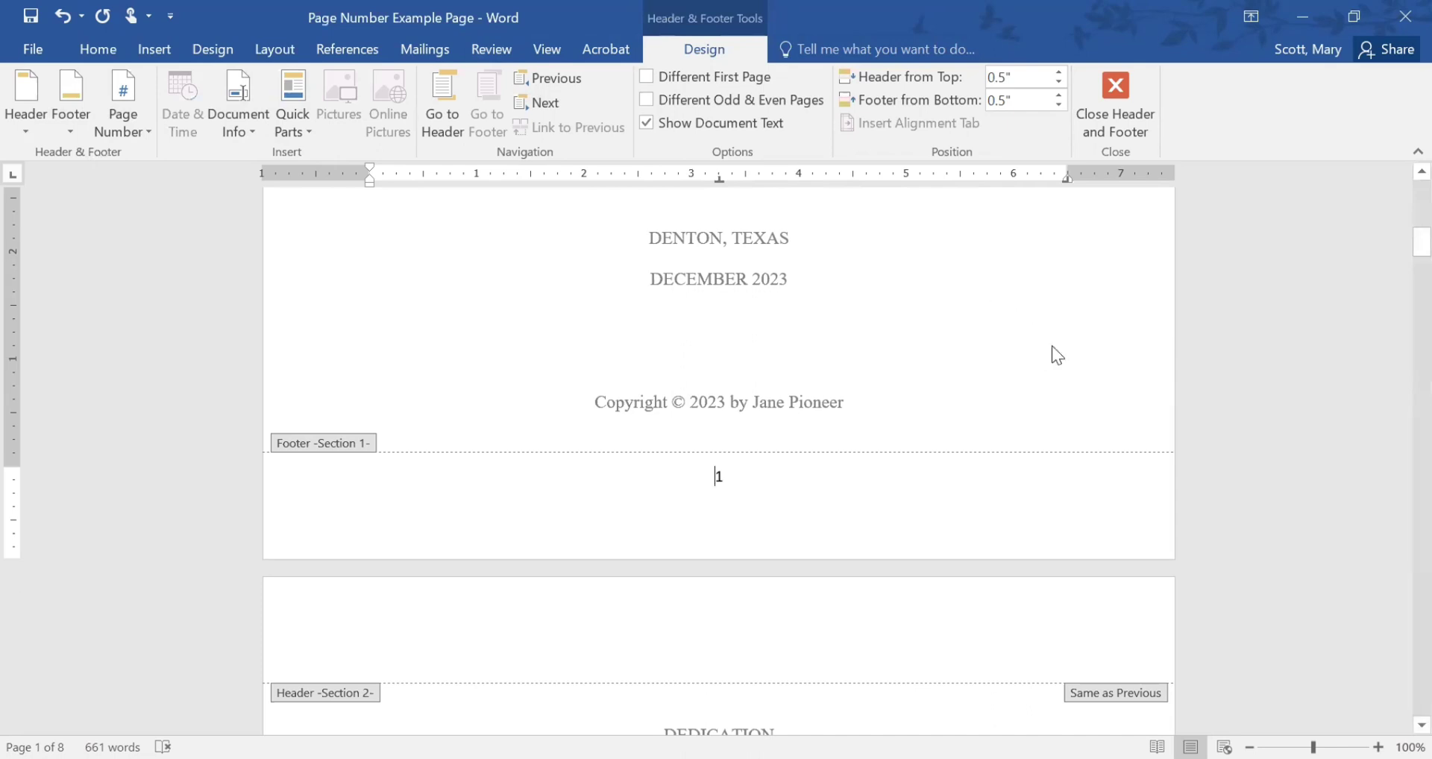
# Unlink the Section 2 footer on the Dedication page from the previous section and return to the body text
pyautogui.scroll(-10, 857, 266)
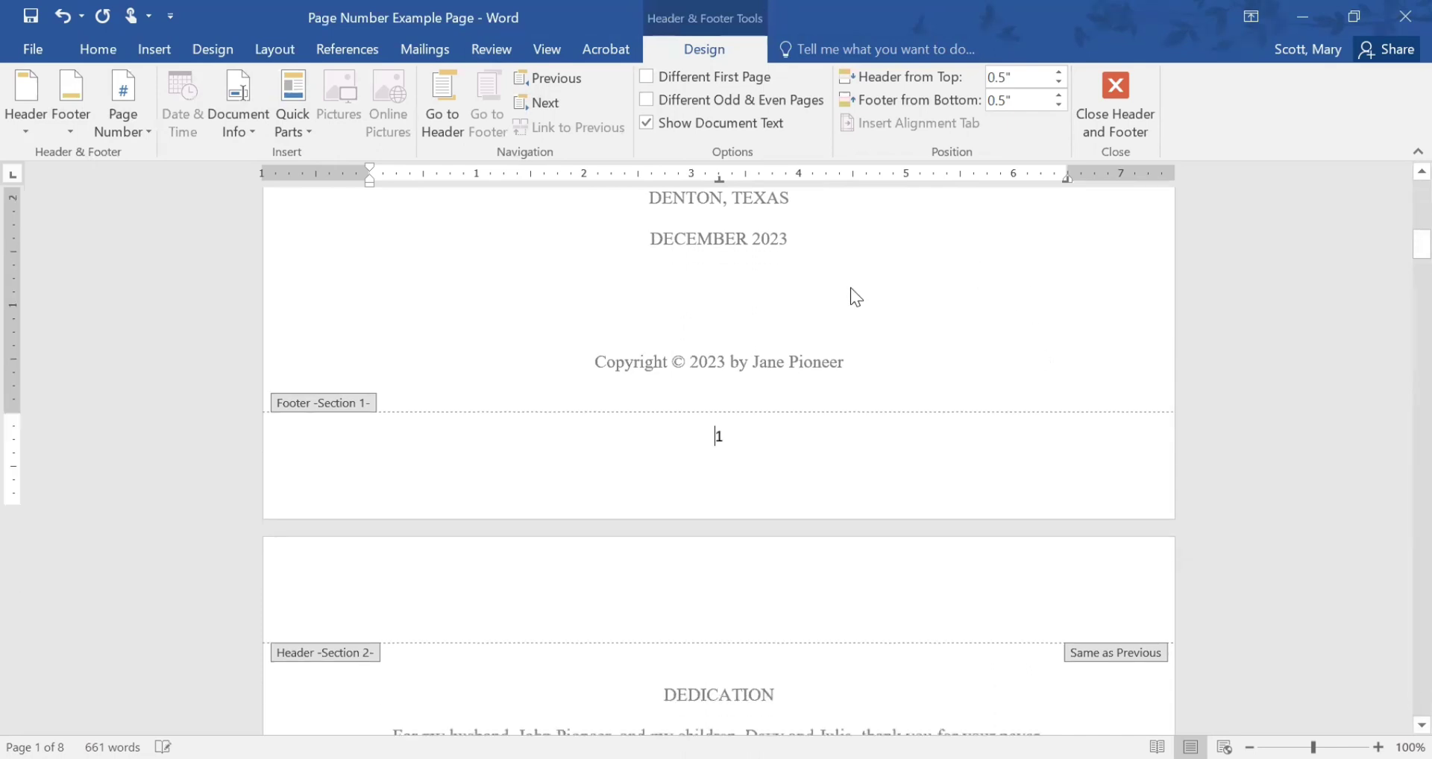
pyautogui.scroll(-5, 808, 422)
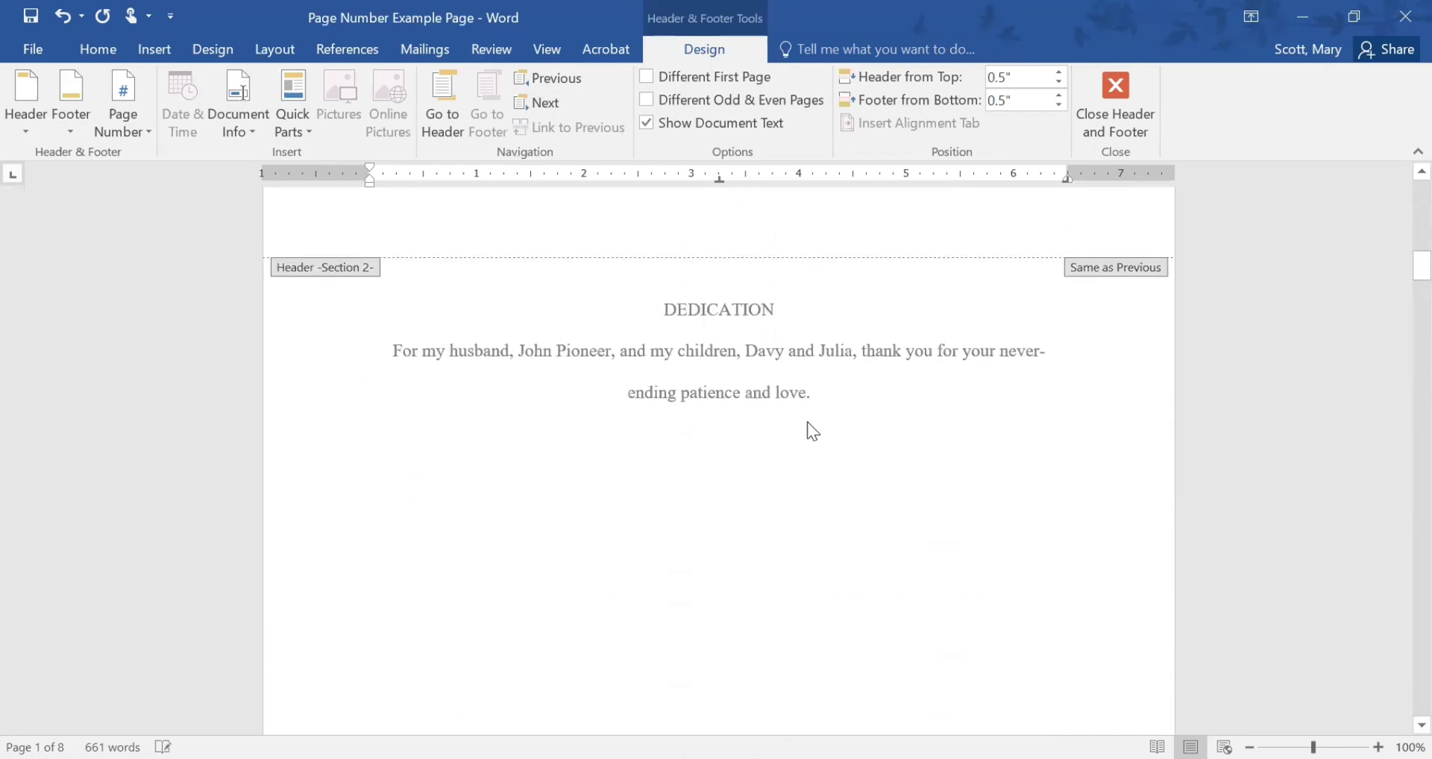
pyautogui.doubleClick(748, 435)
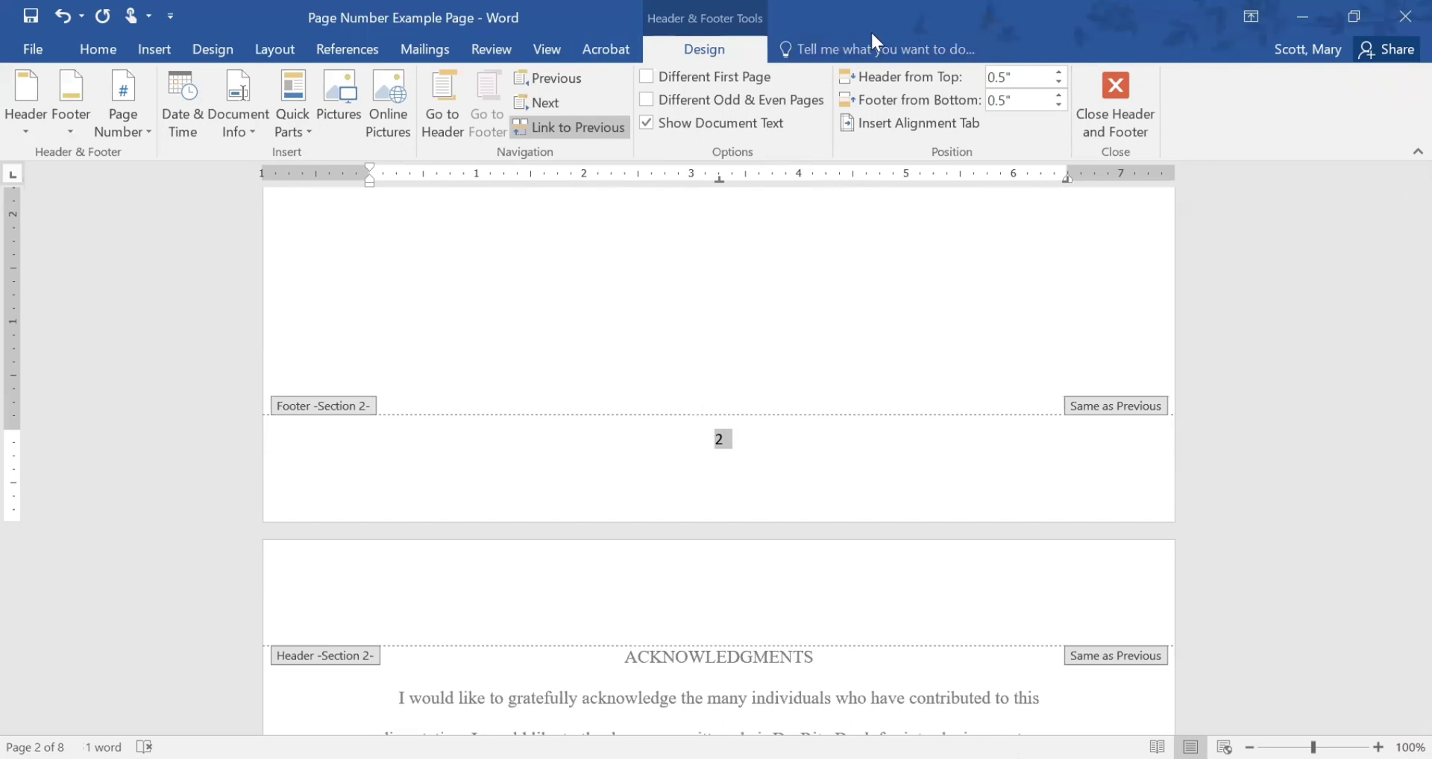
pyautogui.click(551, 128)
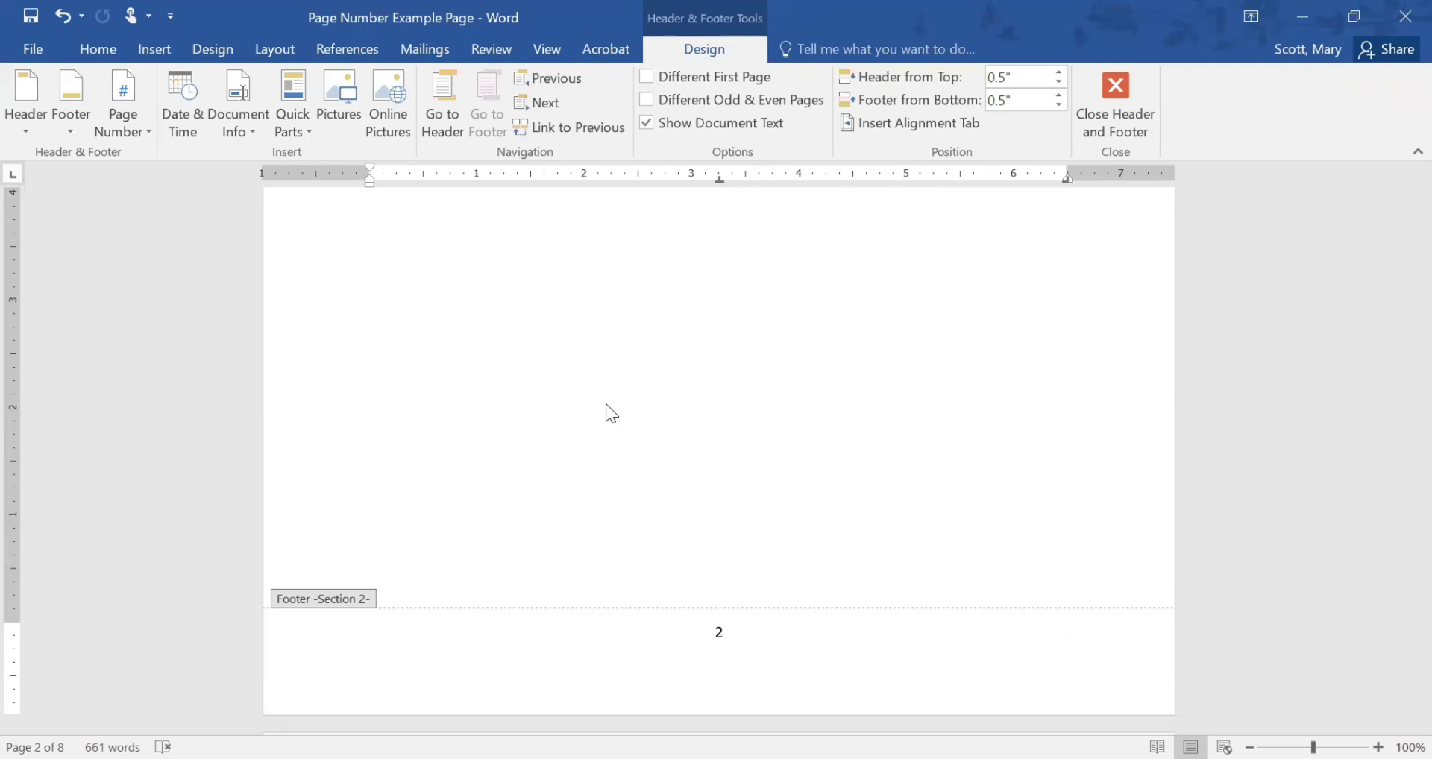
pyautogui.doubleClick(500, 340)
# Delete the page number from the title page's Section 1 footer and close the footer
pyautogui.scroll(3, 752, 498)
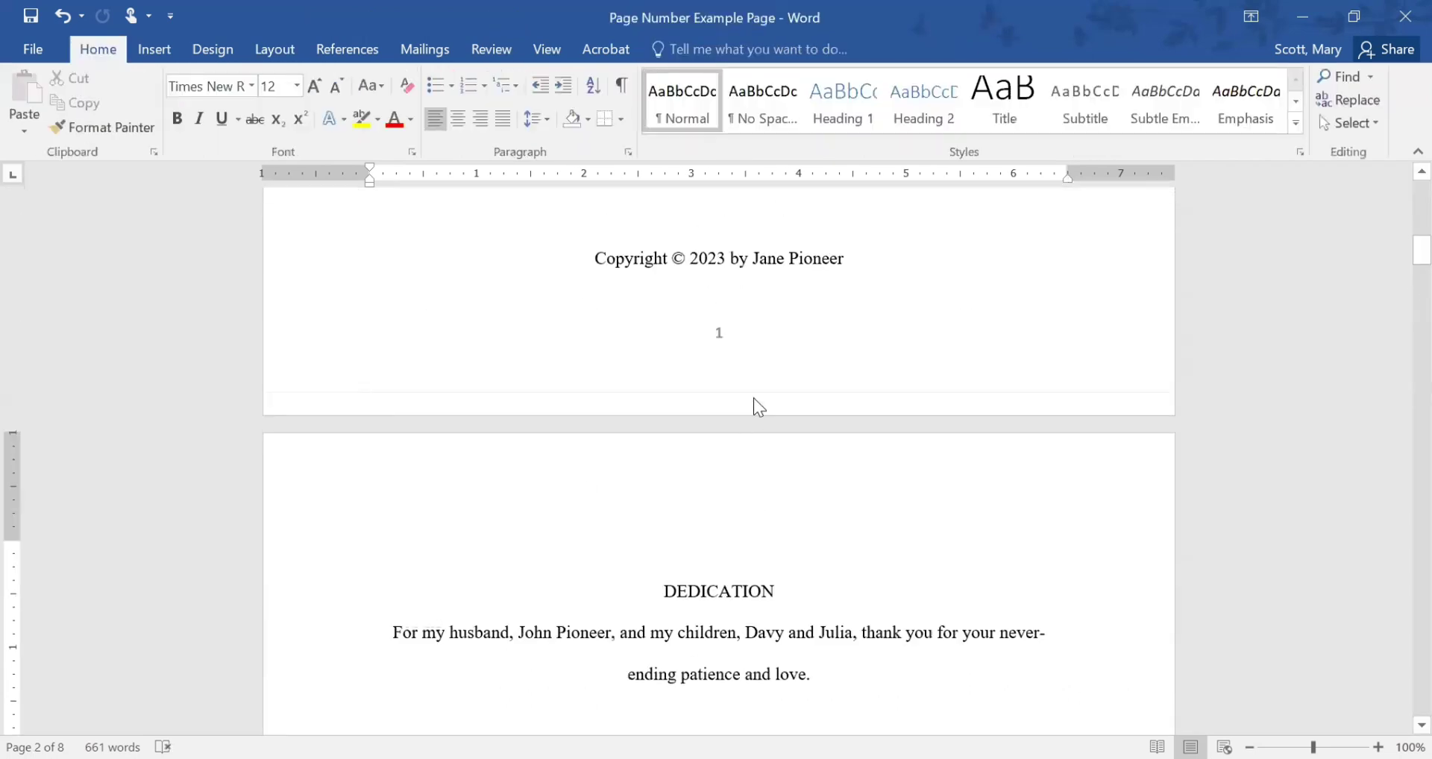
pyautogui.doubleClick(719, 329)
pyautogui.doubleClick(727, 334)
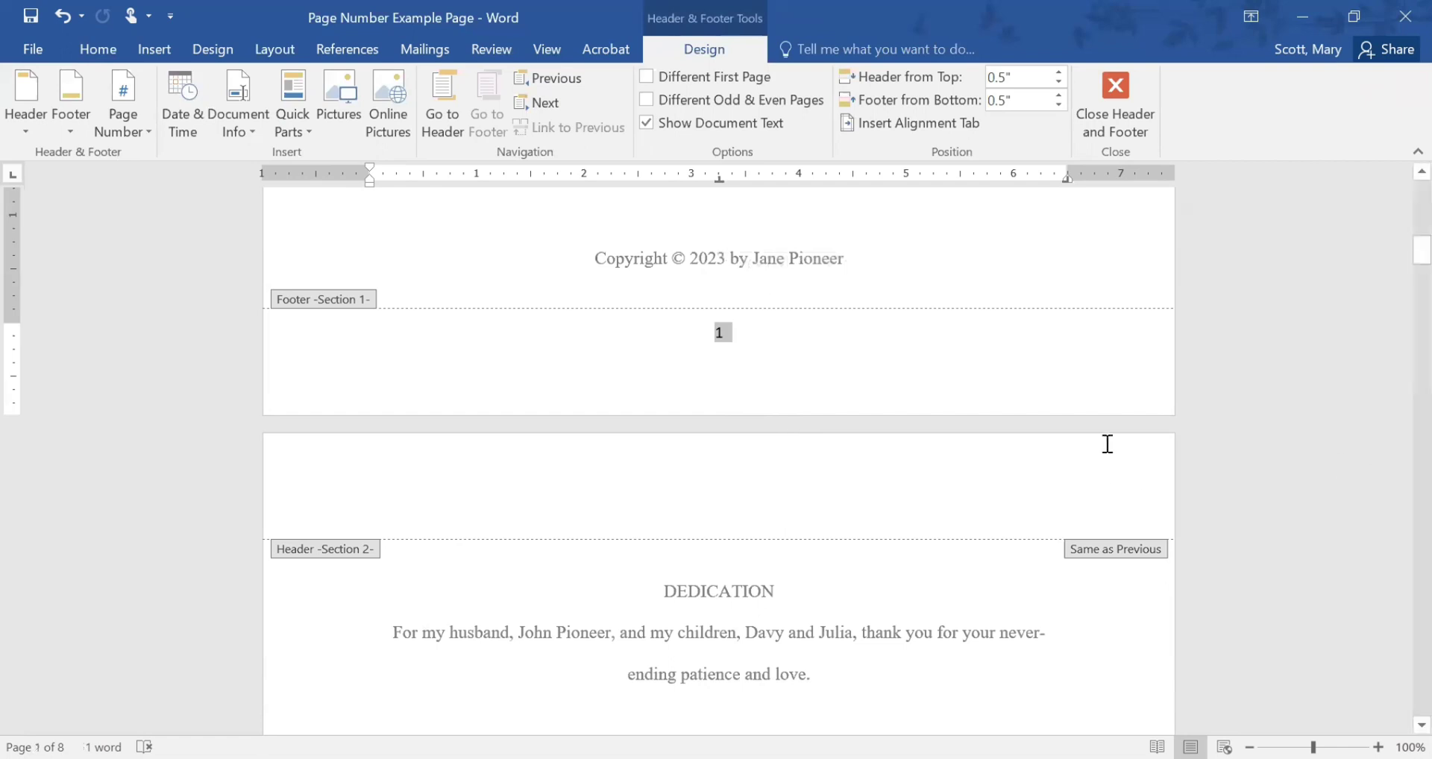
pyautogui.press('Delete')
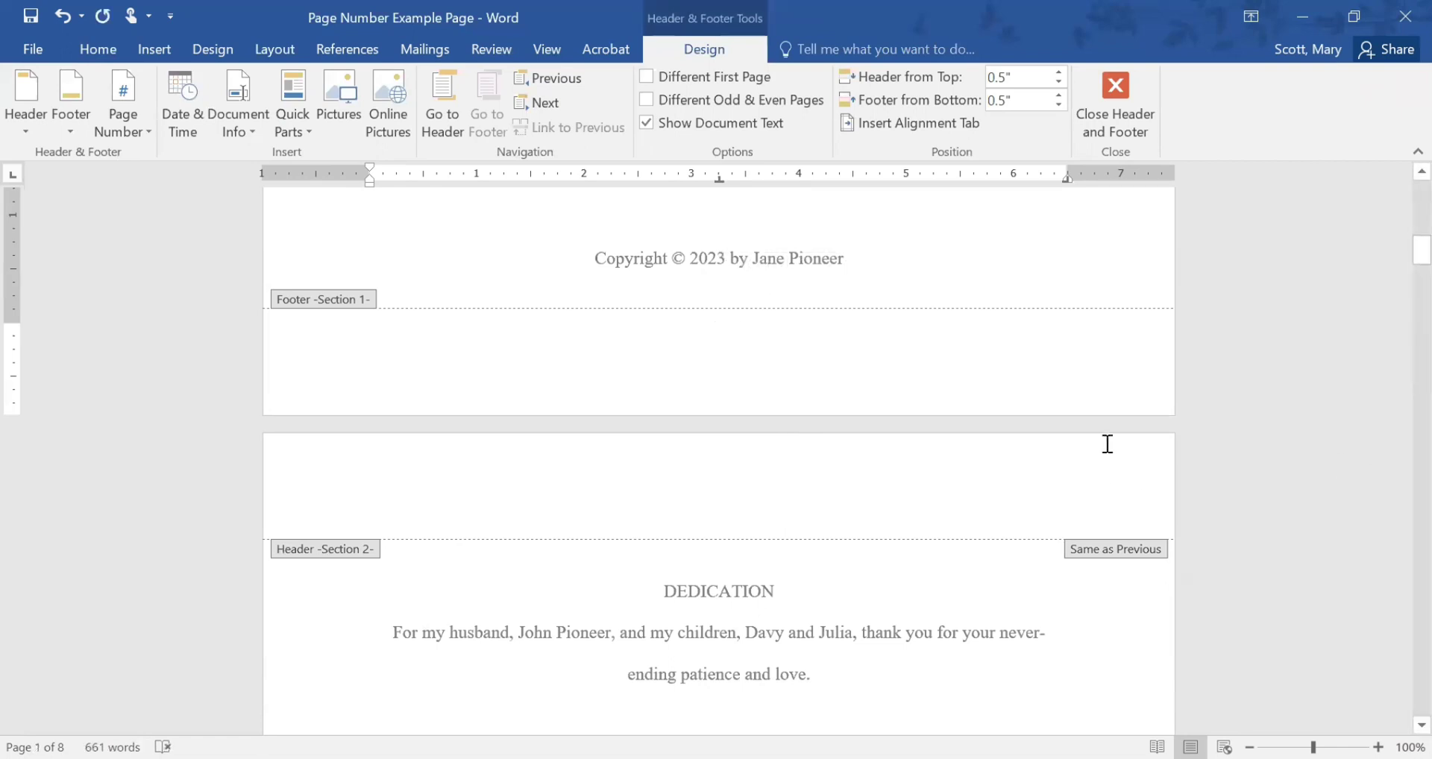
pyautogui.scroll(-2, 1108, 444)
pyautogui.scroll(8, 1045, 684)
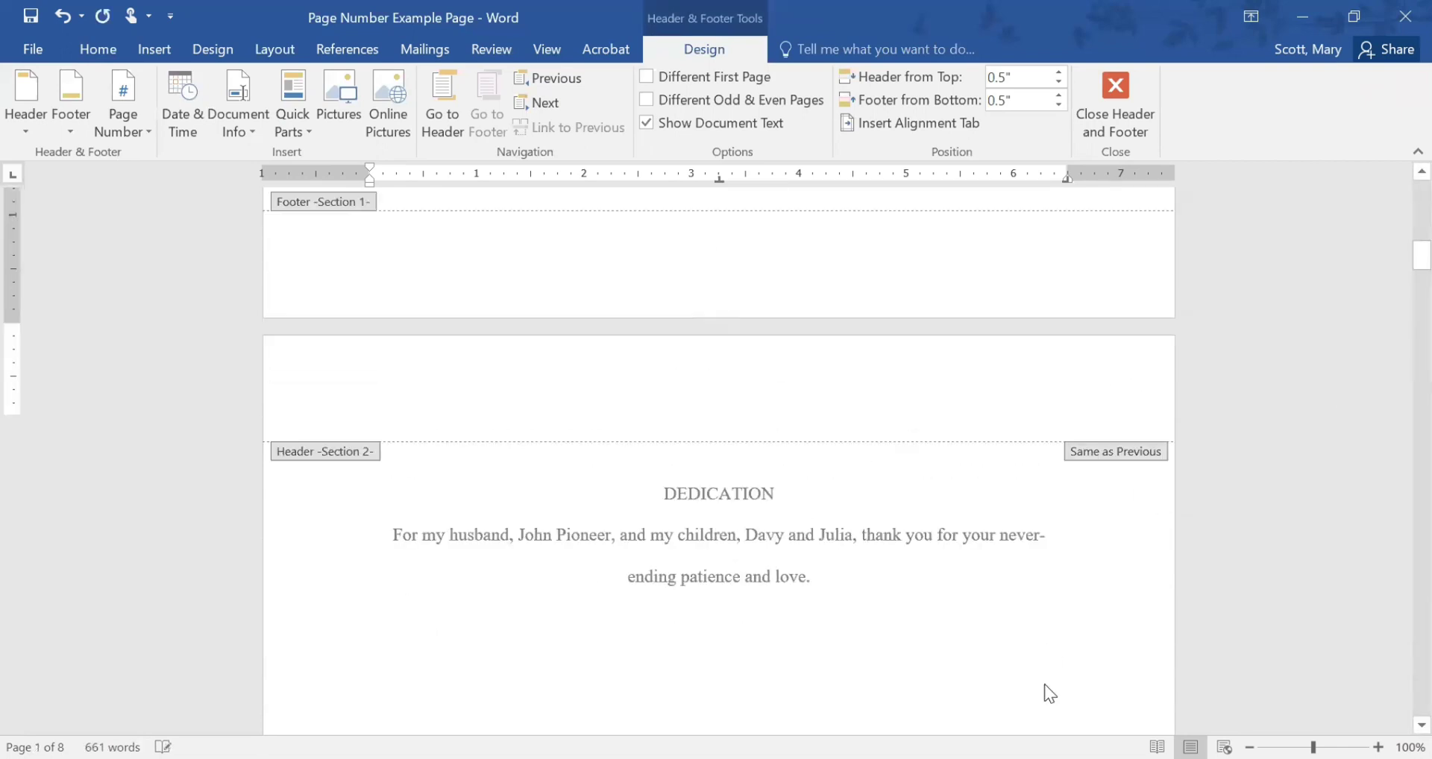
pyautogui.doubleClick(1037, 473)
# Format the Dedication page's footer number as lowercase Roman numerals (i, ii, iii, ...) with Section 2 numbering starting at ii
pyautogui.scroll(-6, 802, 385)
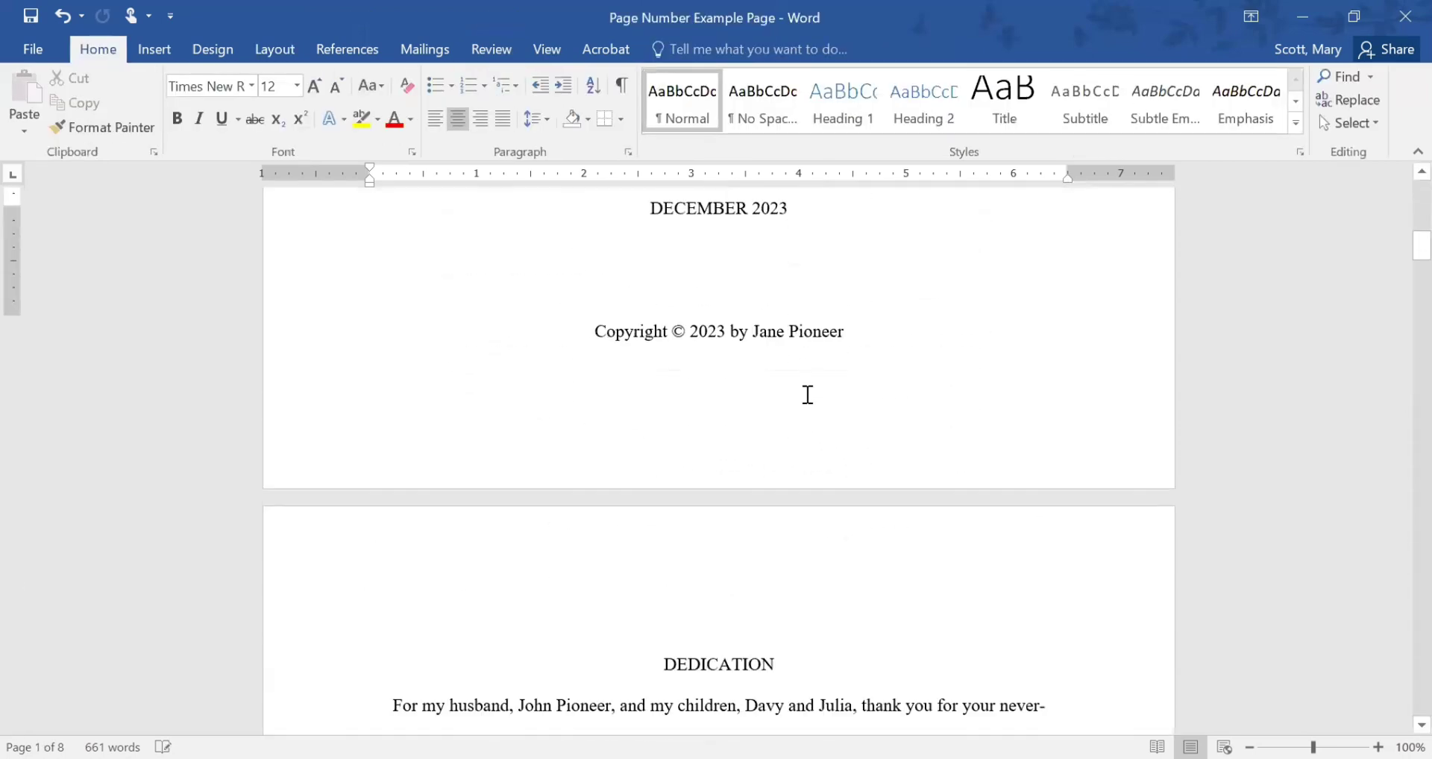
pyautogui.scroll(-3, 925, 343)
pyautogui.scroll(-5, 936, 350)
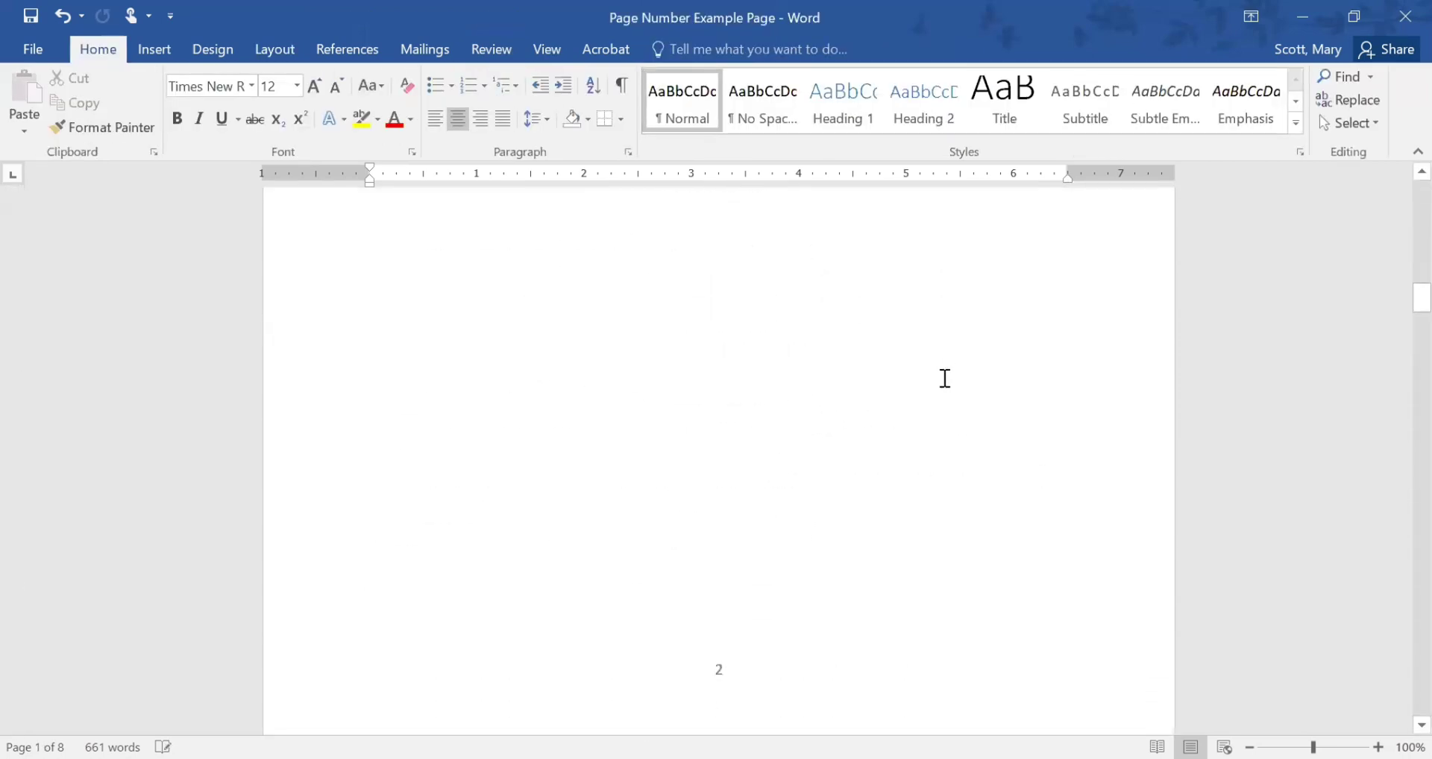
pyautogui.scroll(-3, 945, 378)
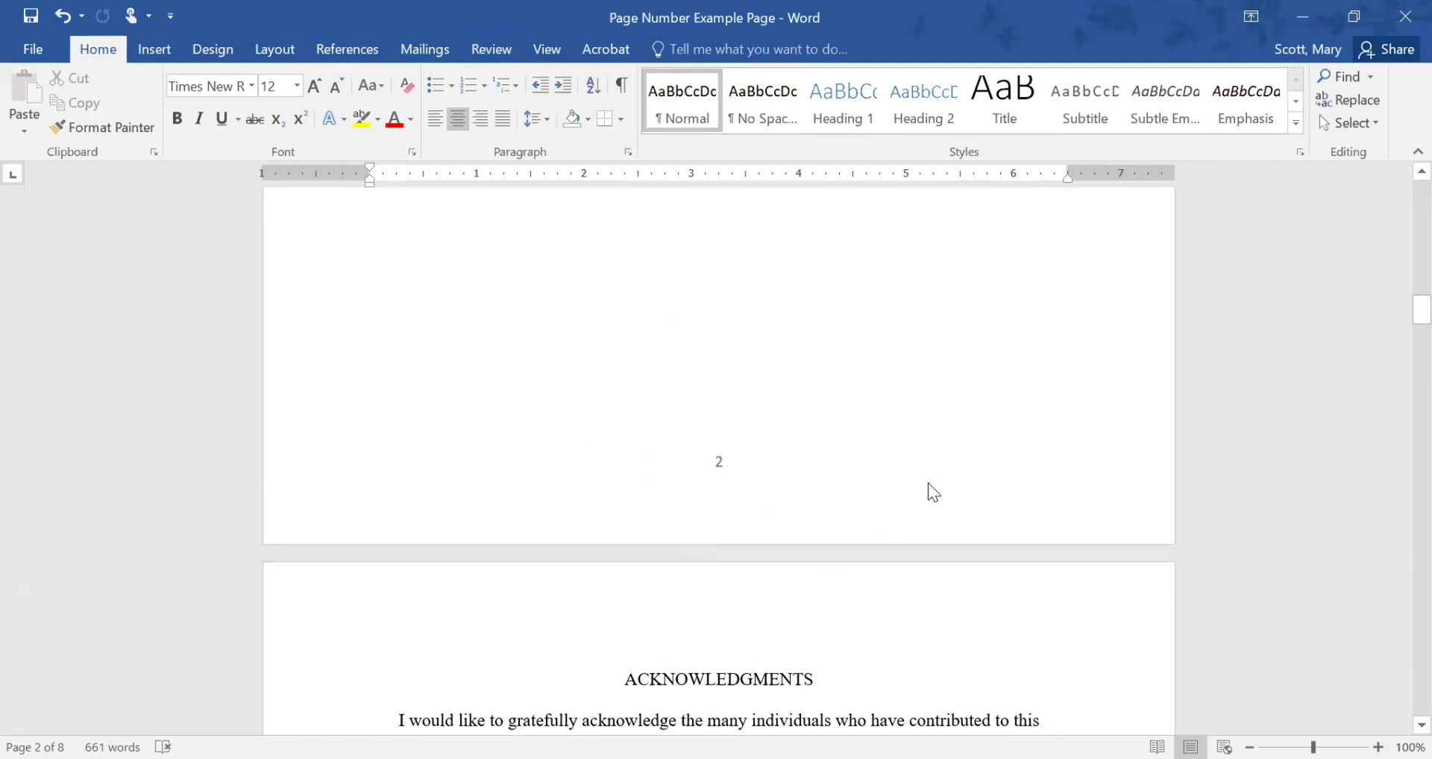
pyautogui.doubleClick(728, 468)
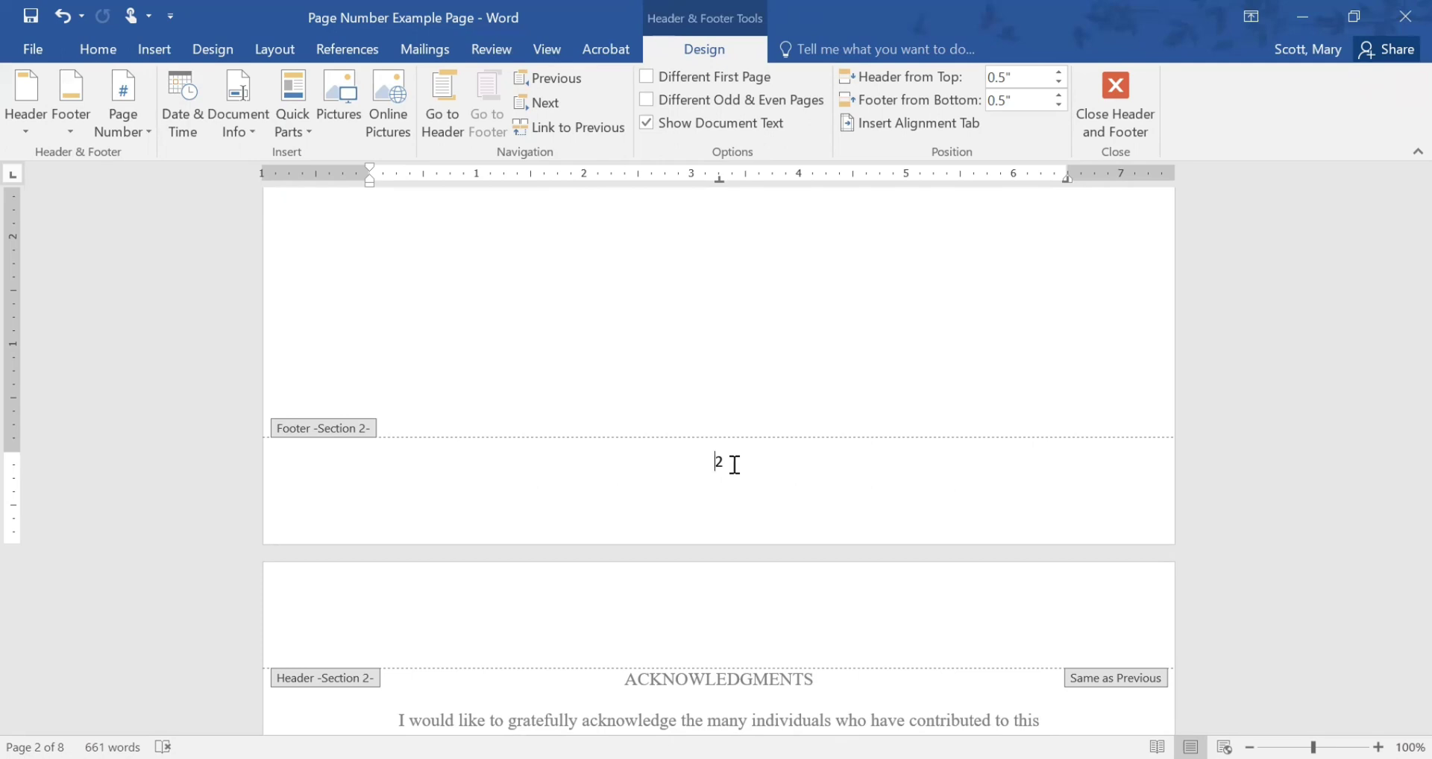
pyautogui.press('End')
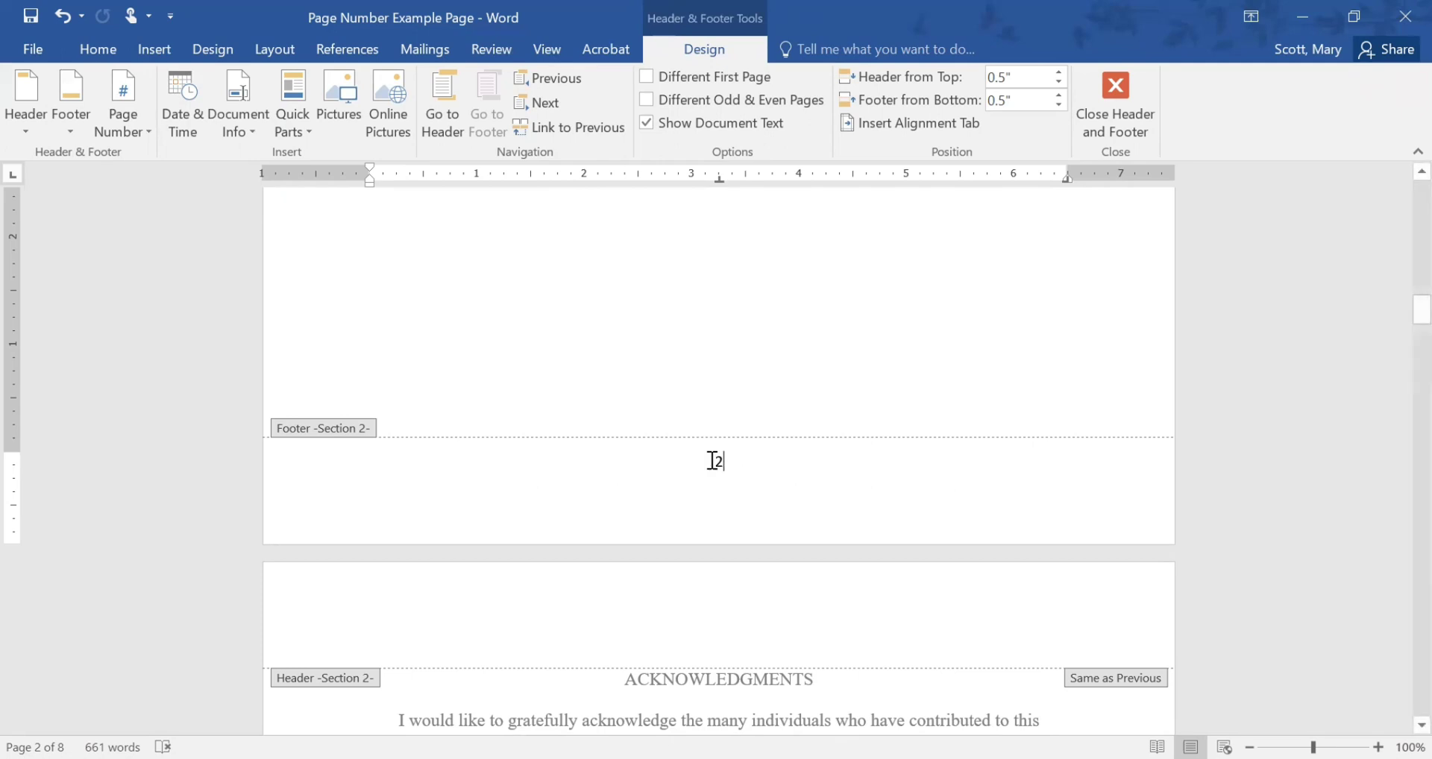
pyautogui.moveTo(670, 460); pyautogui.dragTo(719, 470)
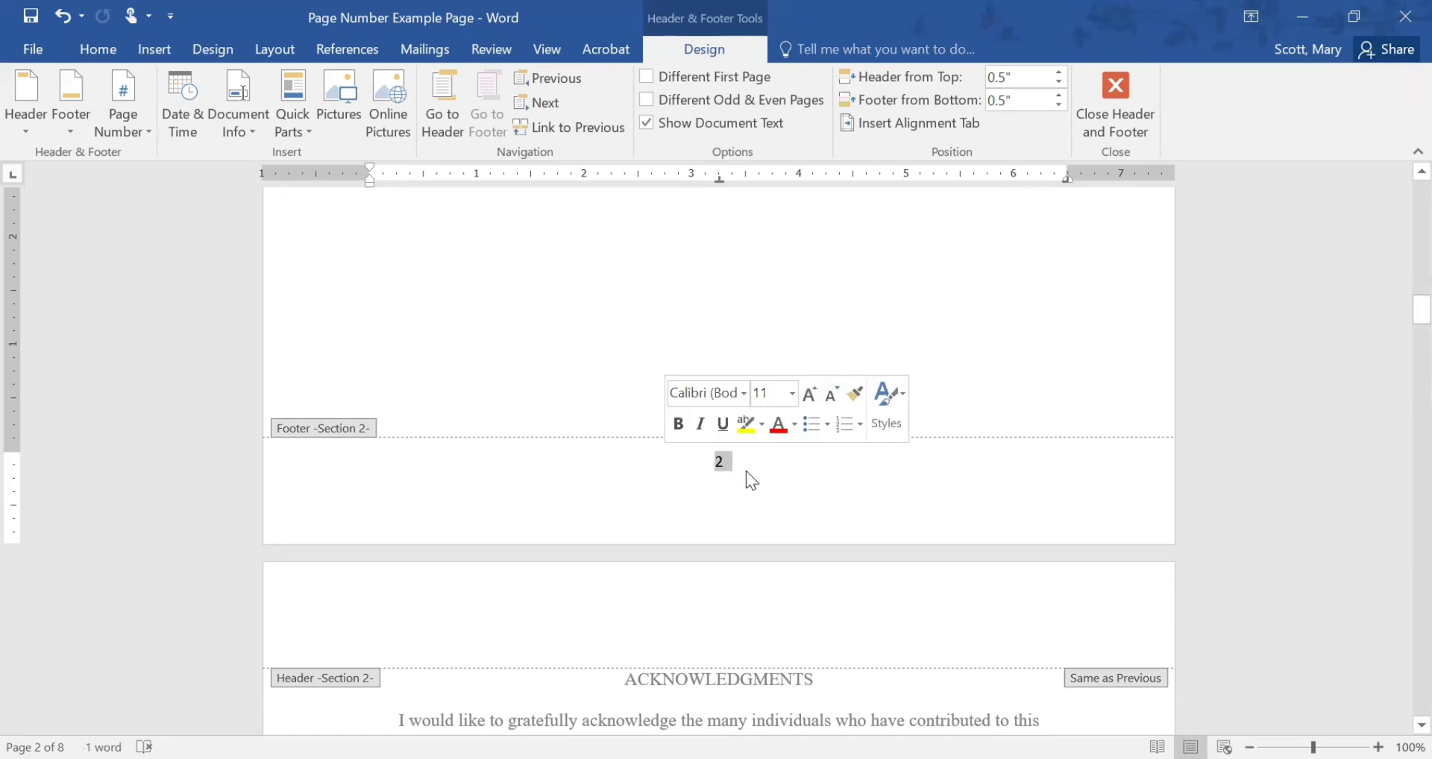
pyautogui.rightClick(725, 467)
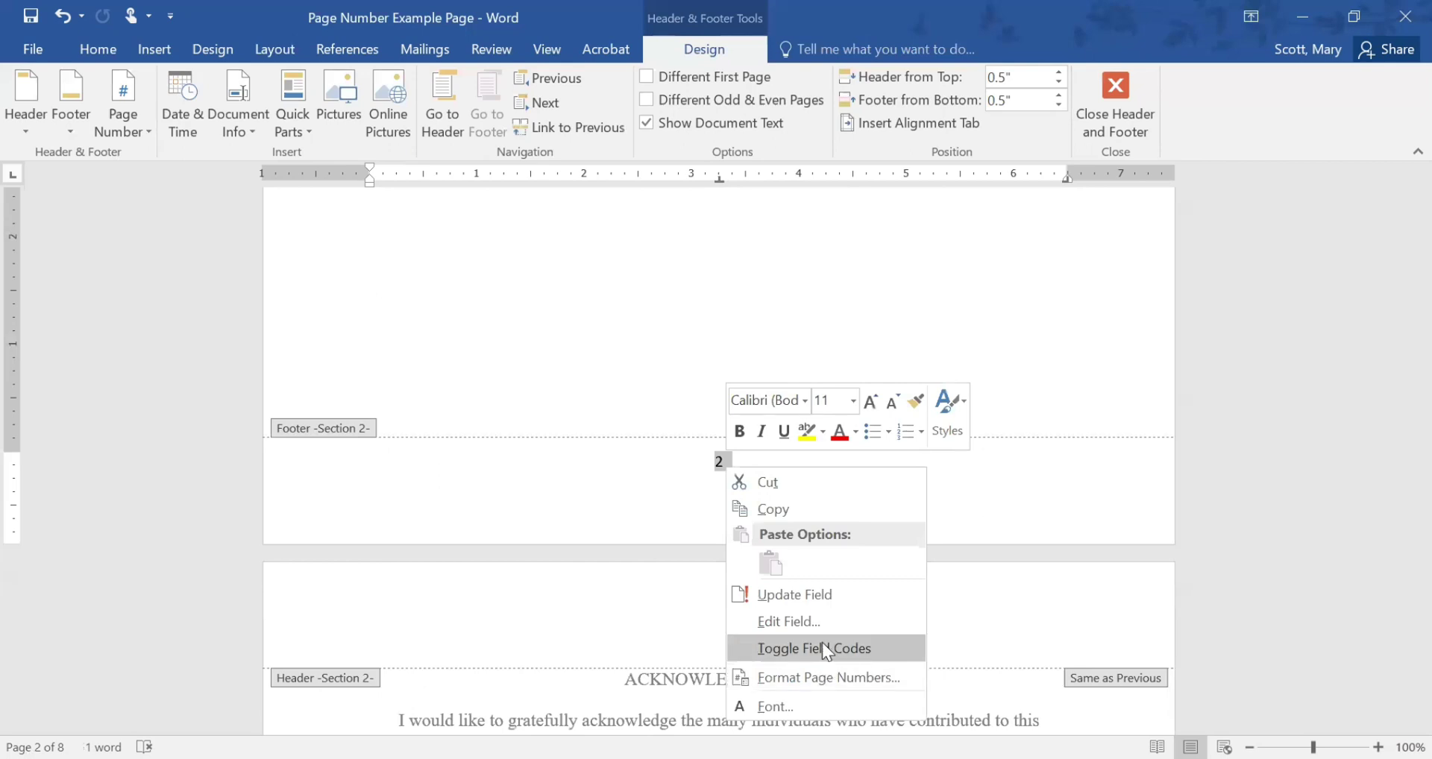
pyautogui.click(787, 677)
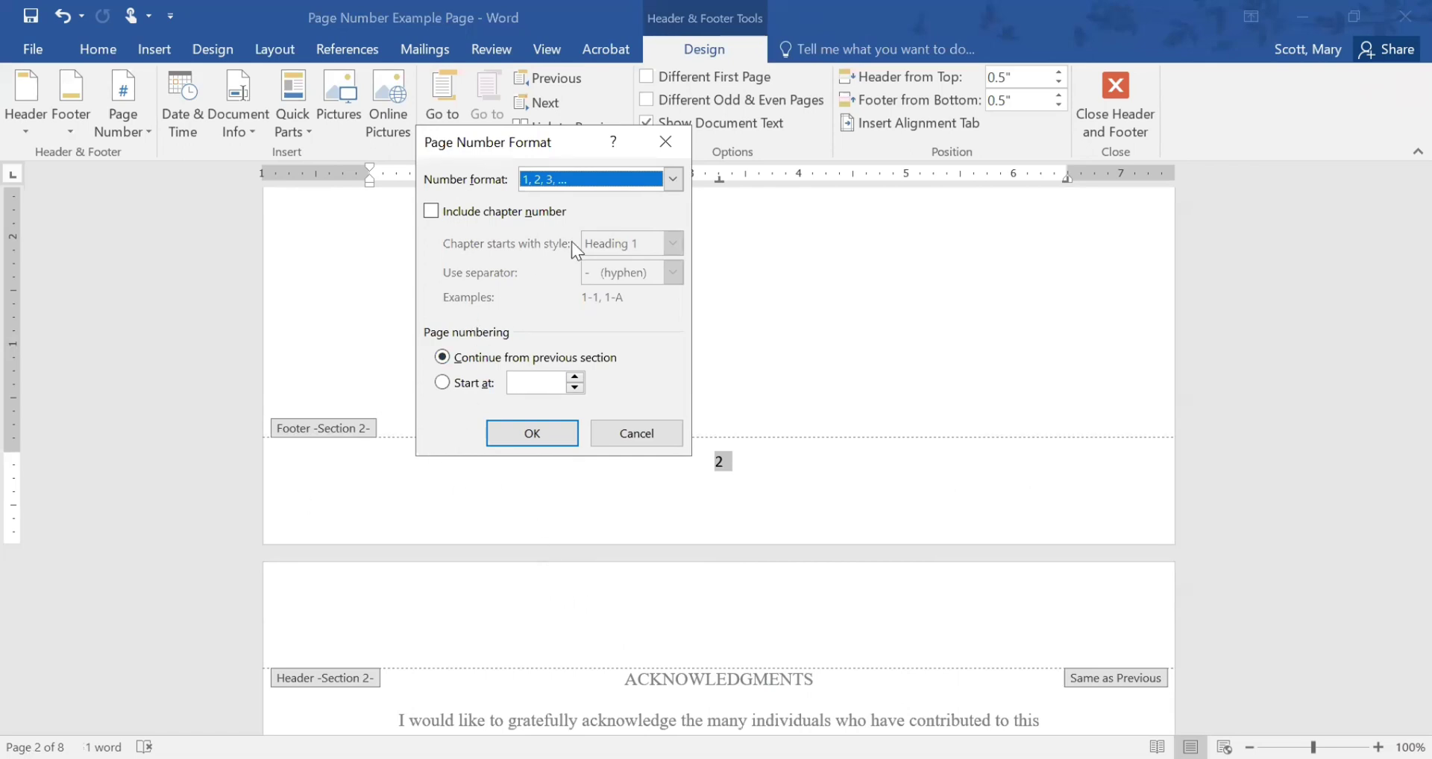
pyautogui.click(547, 180)
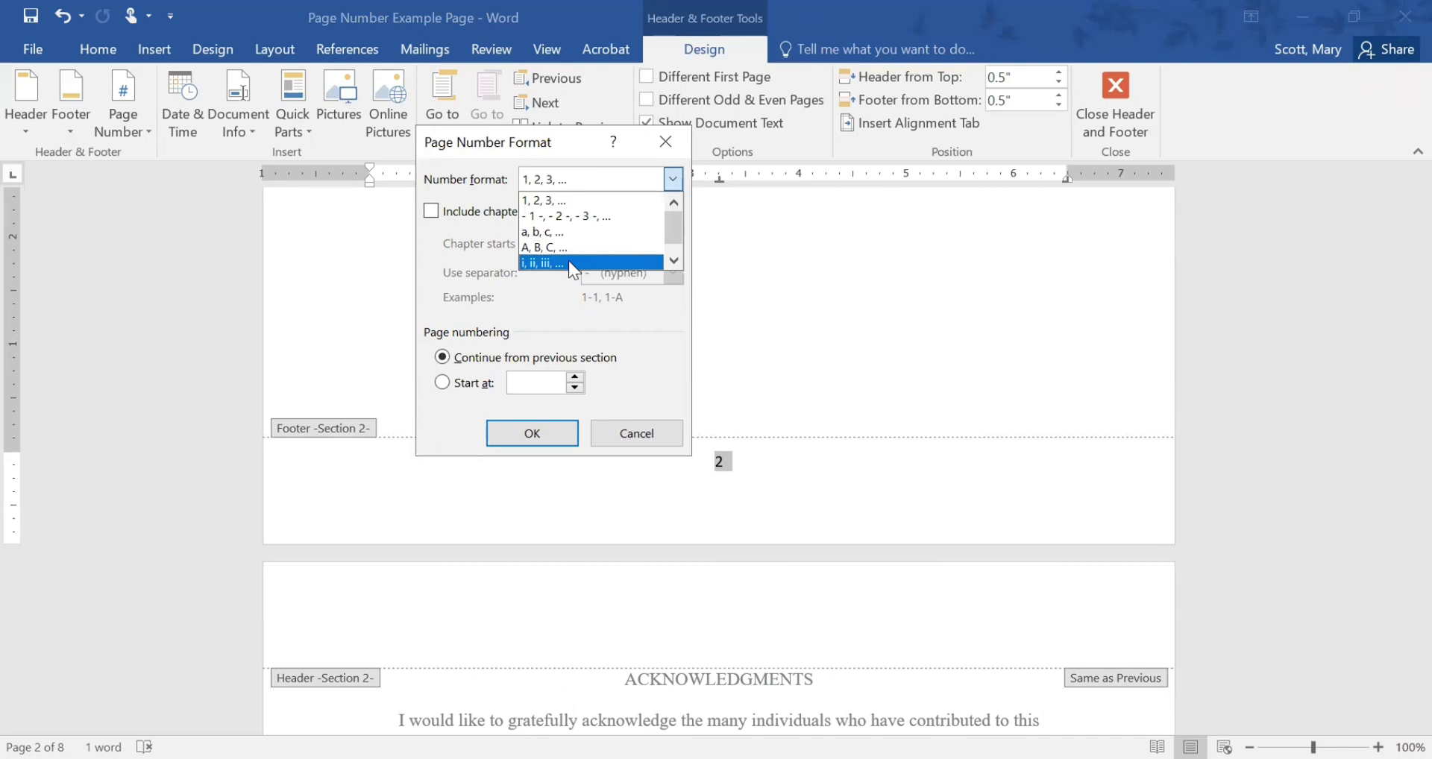
pyautogui.click(534, 262)
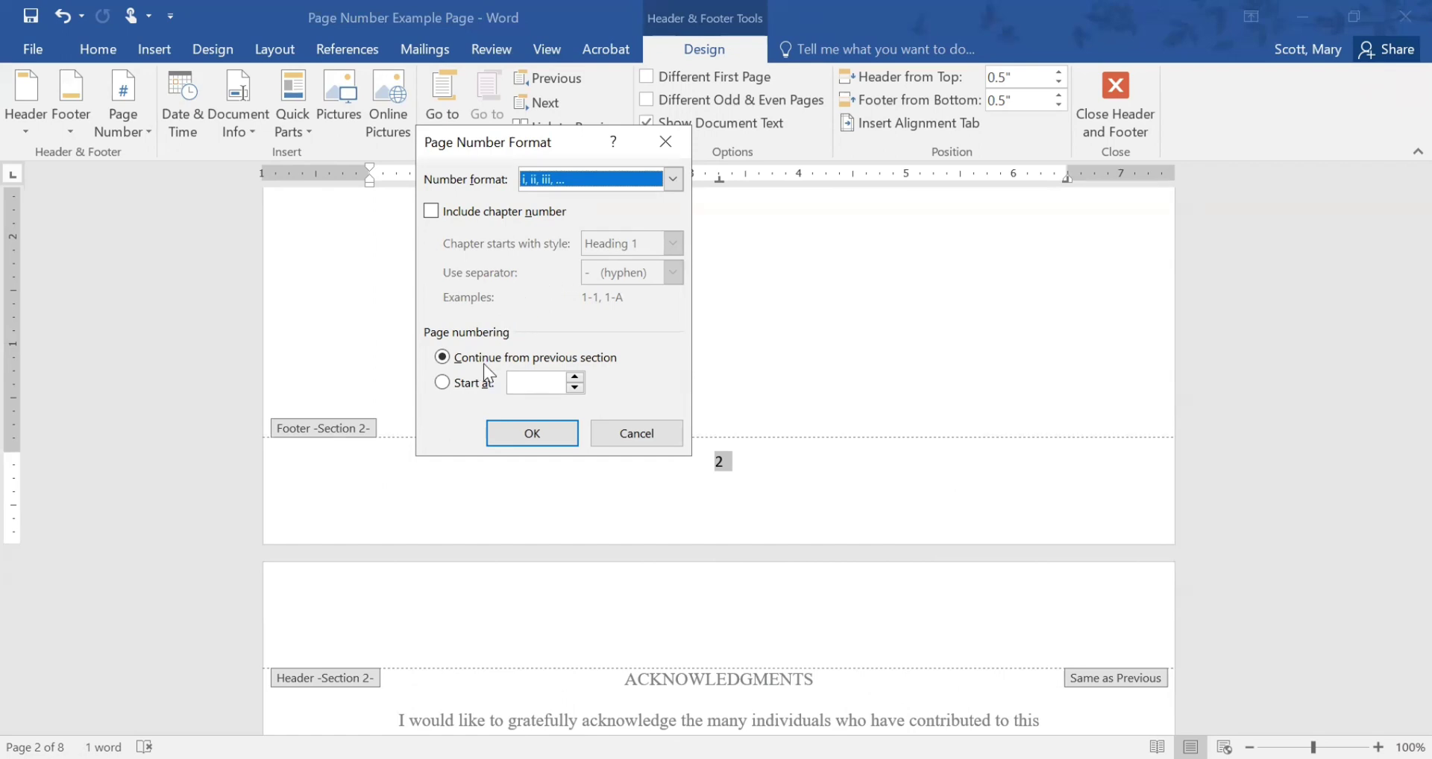
pyautogui.click(469, 382)
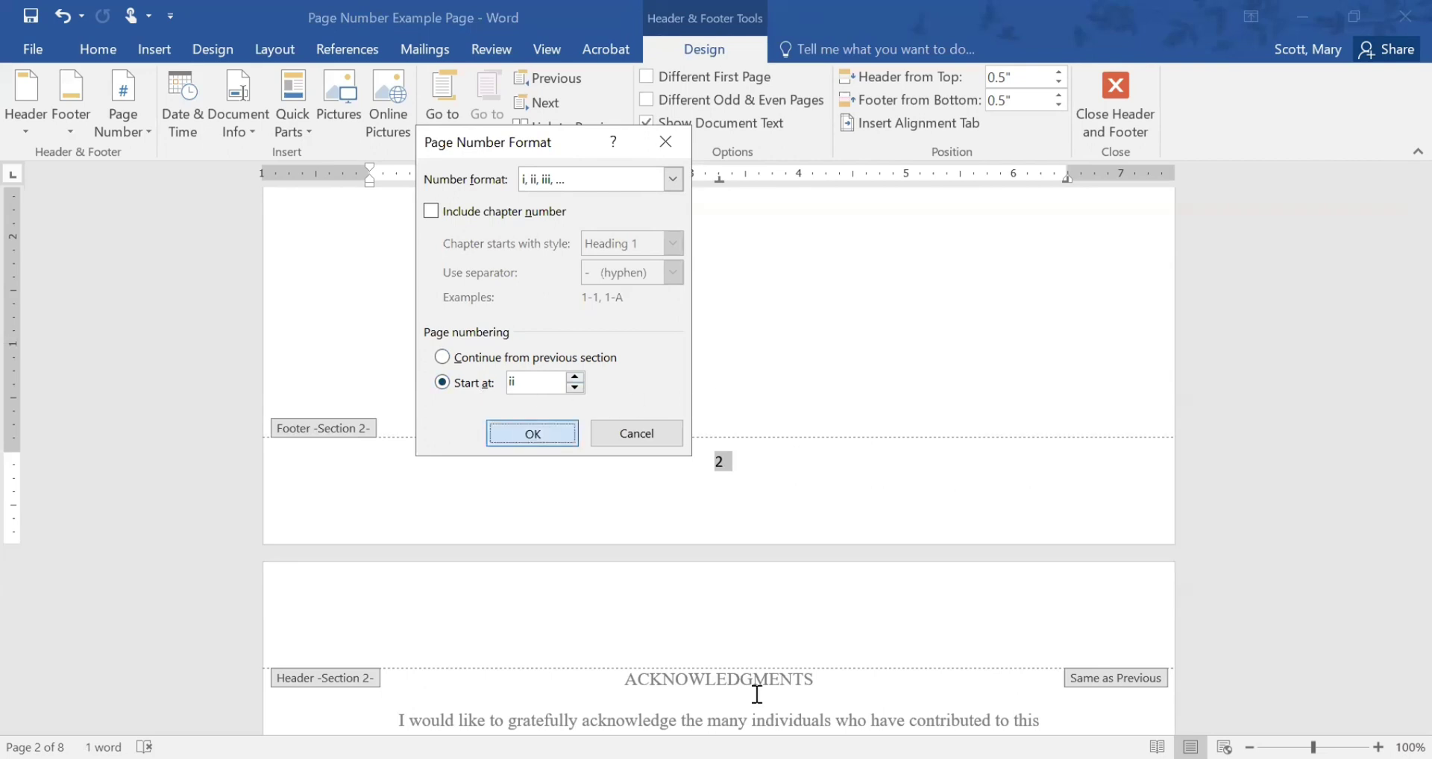
pyautogui.press('Return')
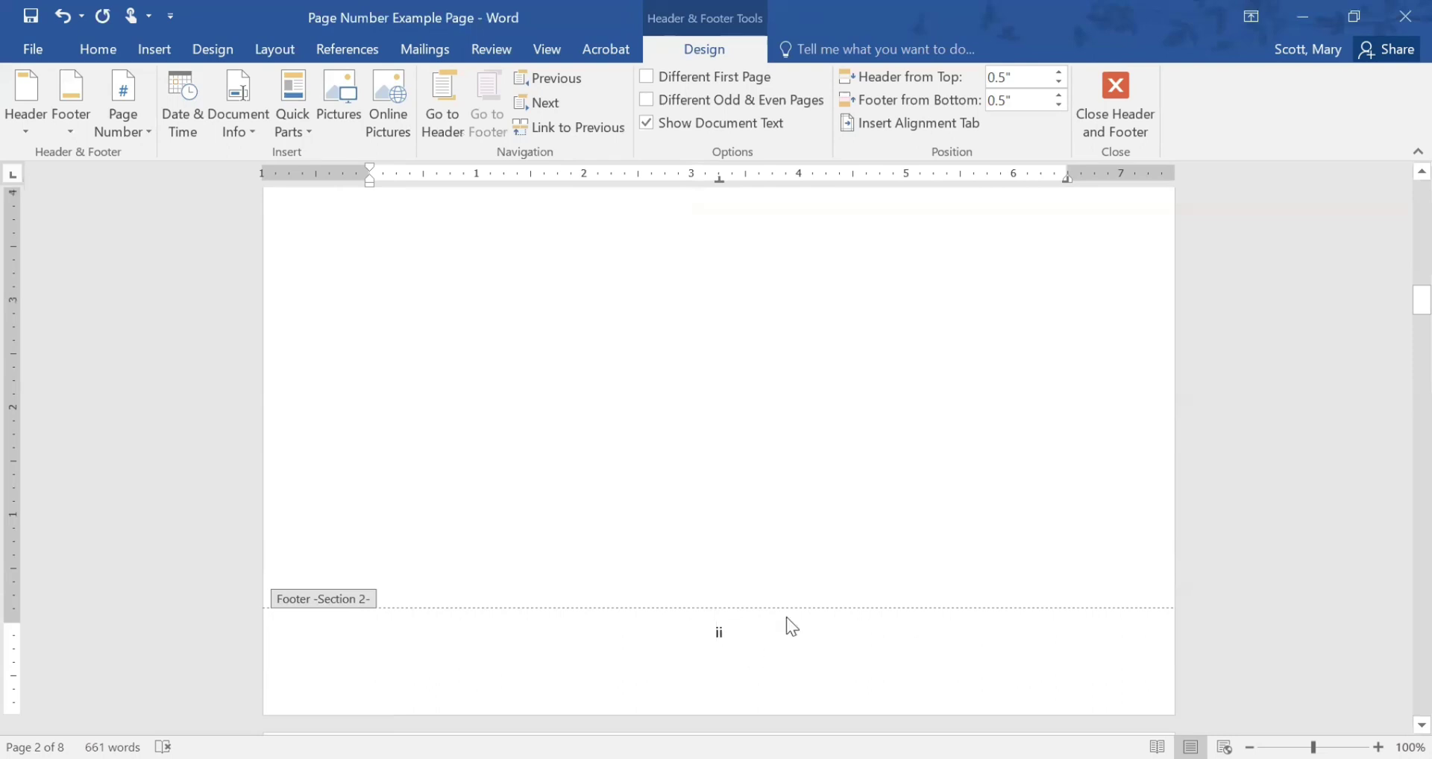
# Set the Section 2 footer page number to Times New Roman, size 12, and close the footer
pyautogui.scroll(-3, 746, 618)
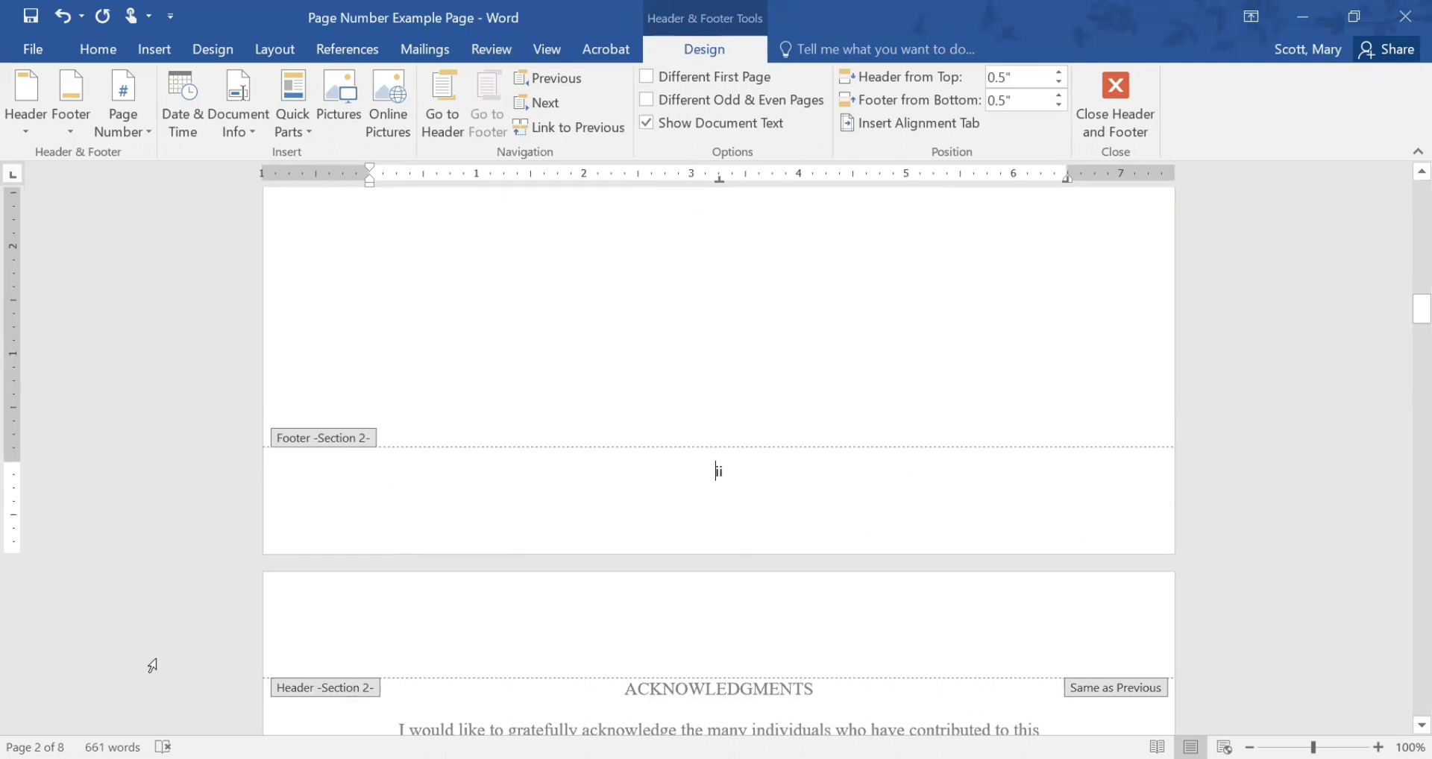
pyautogui.moveTo(757, 477); pyautogui.dragTo(664, 476)
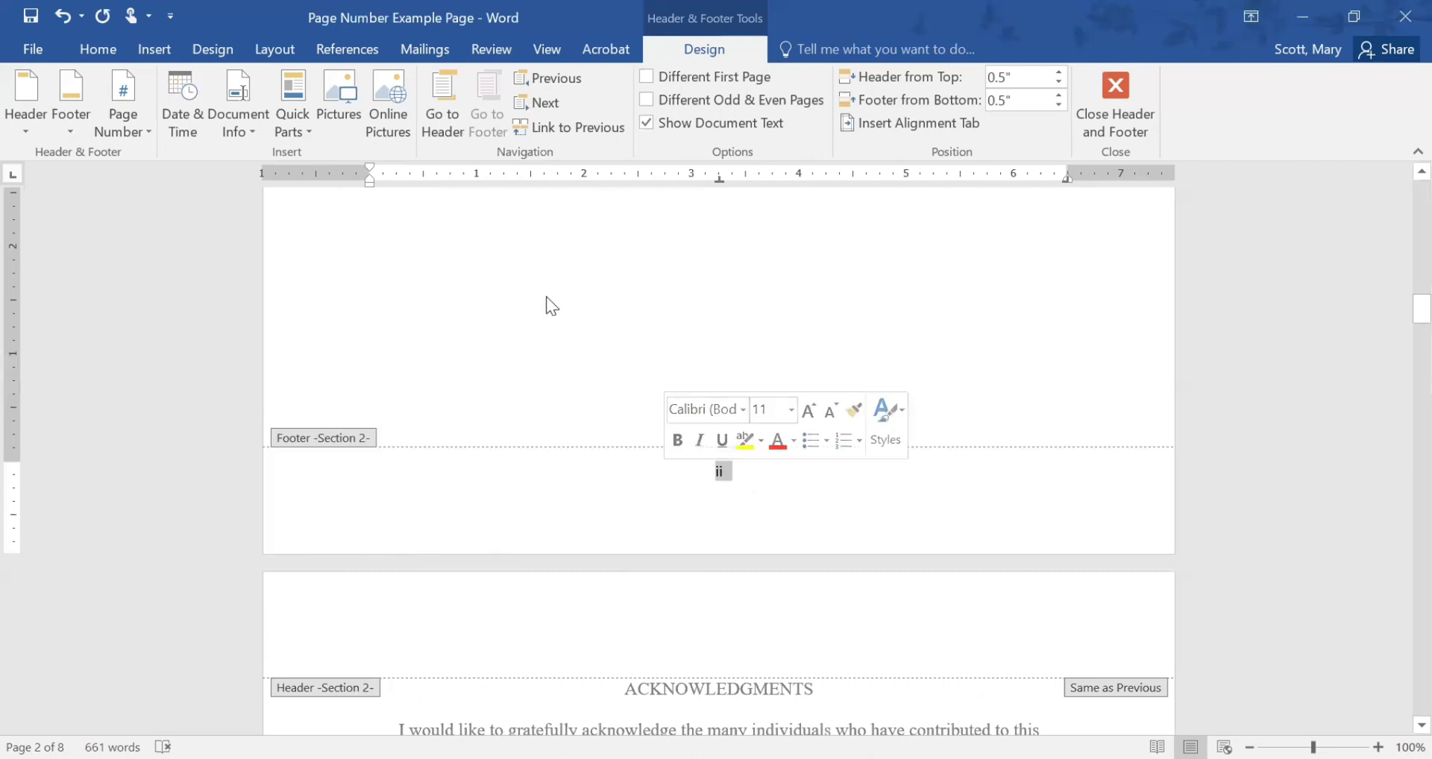
pyautogui.click(104, 48)
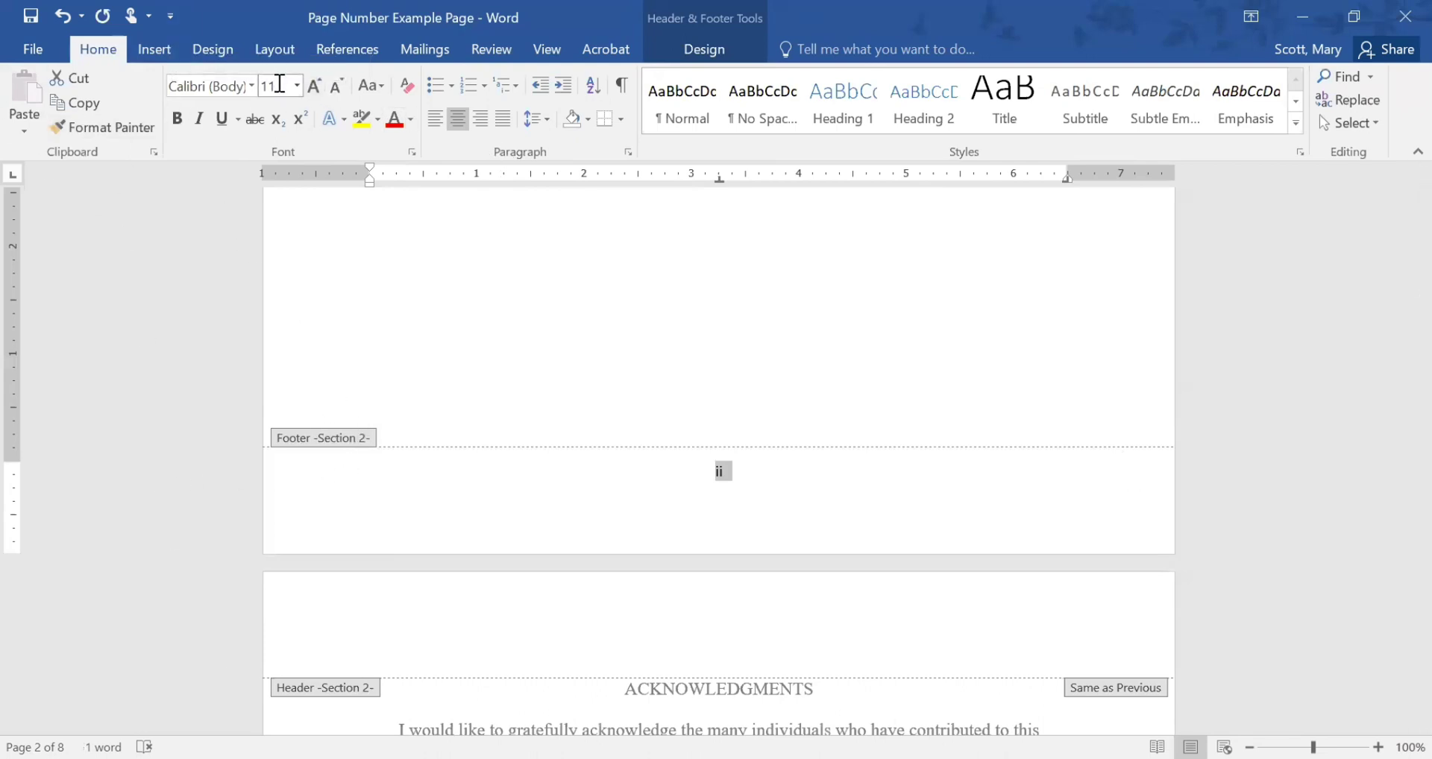
pyautogui.click(297, 86)
pyautogui.click(276, 196)
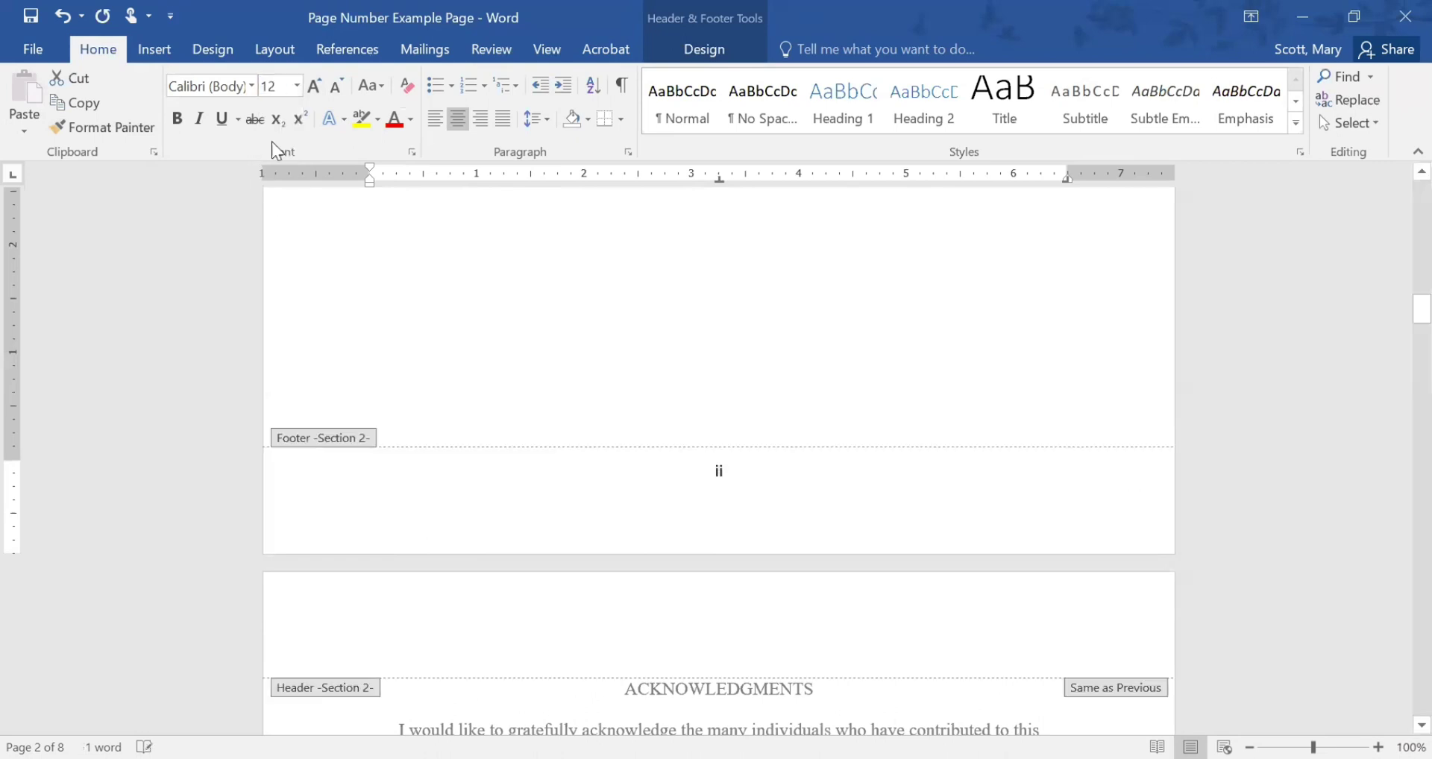
pyautogui.click(251, 86)
pyautogui.click(324, 210)
pyautogui.scroll(-3, 869, 386)
pyautogui.scroll(4, 870, 387)
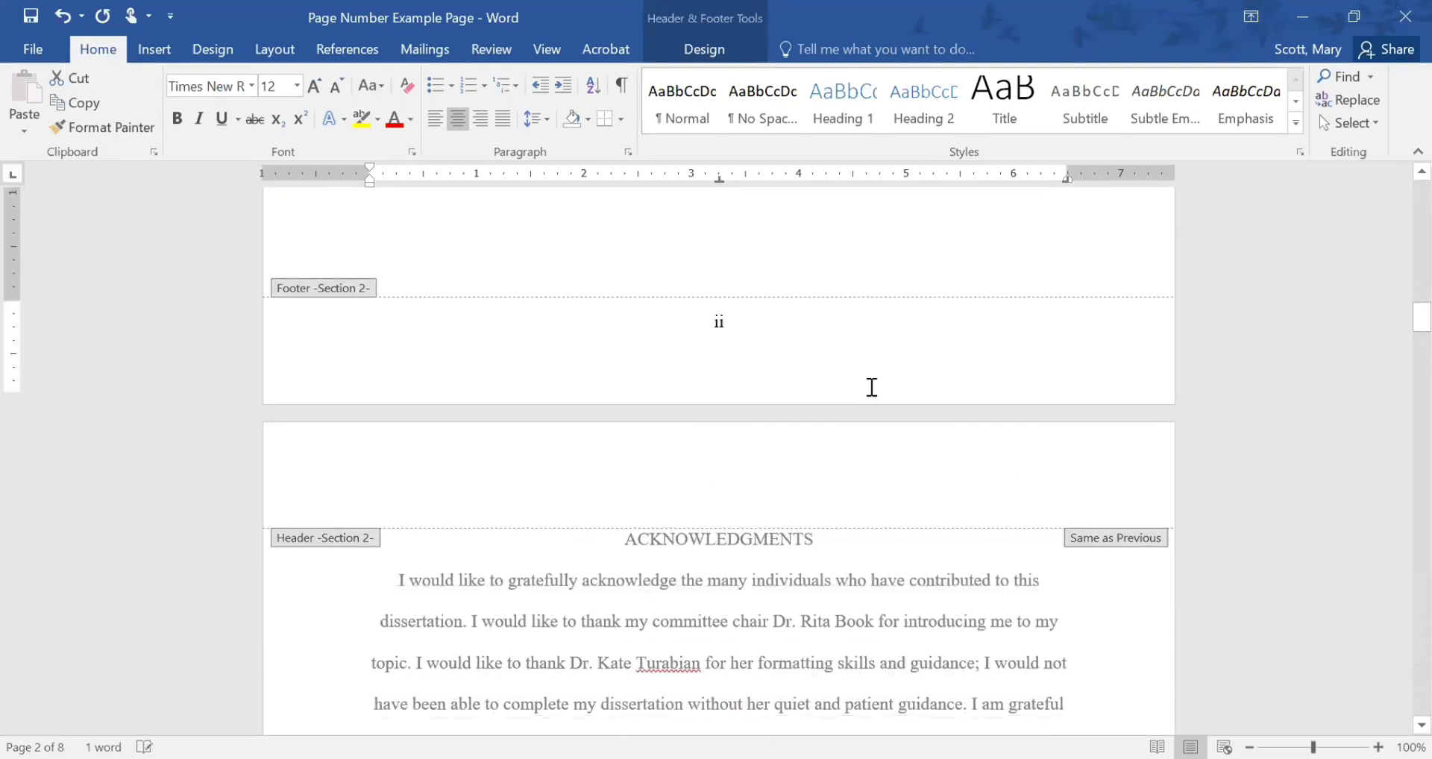
pyautogui.doubleClick(738, 273)
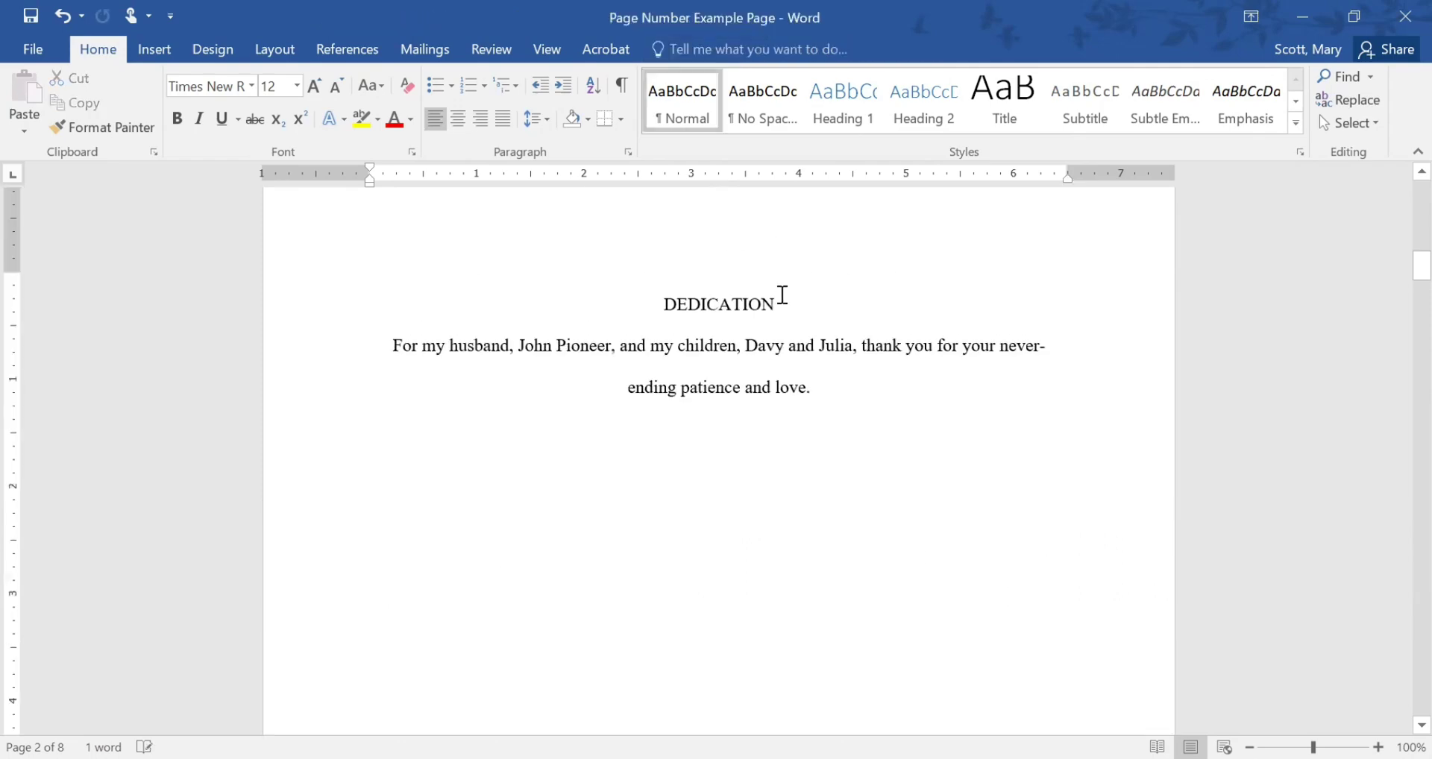
# Check the page numbers on the front-matter pages after the Dedication, up to where Chapter I begins
pyautogui.scroll(-10, 877, 403)
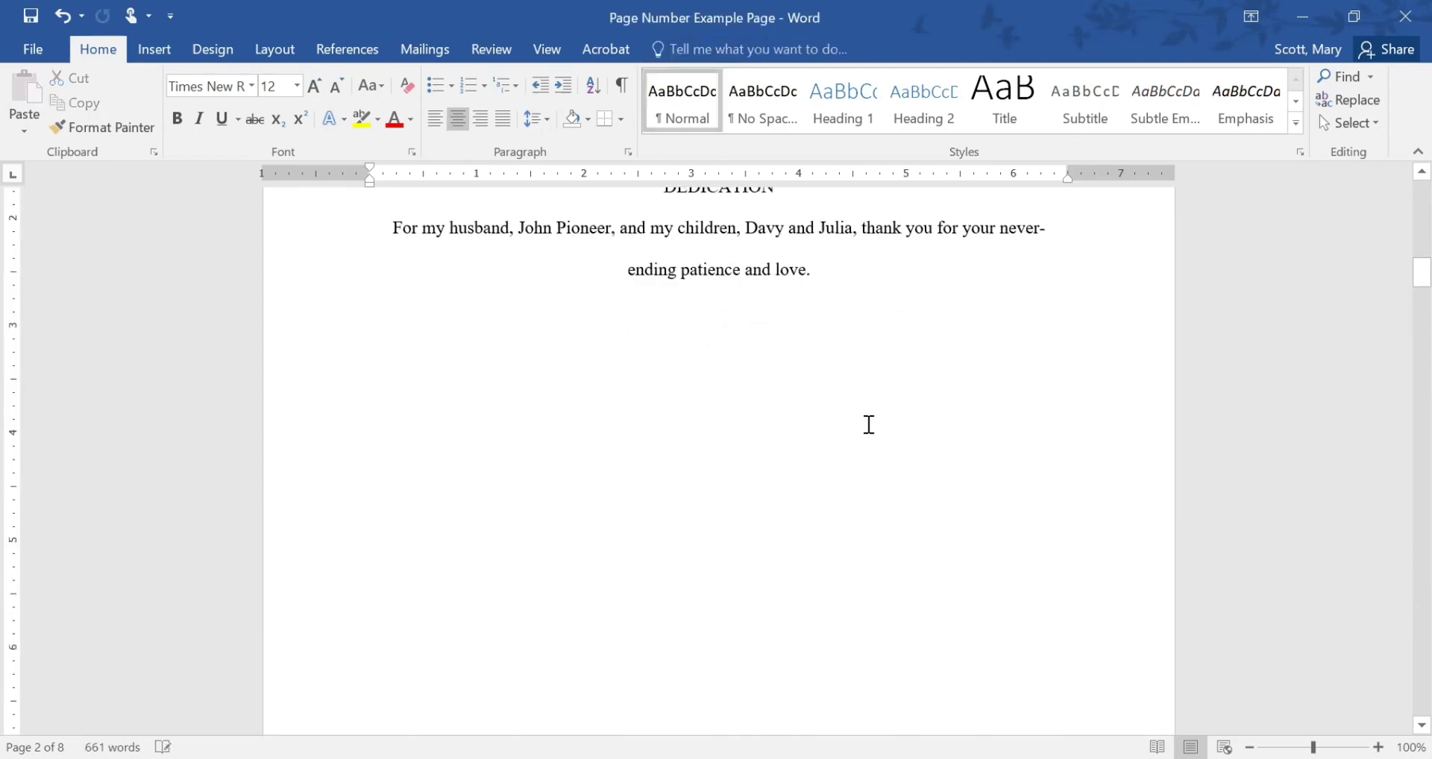
pyautogui.scroll(-20, 890, 398)
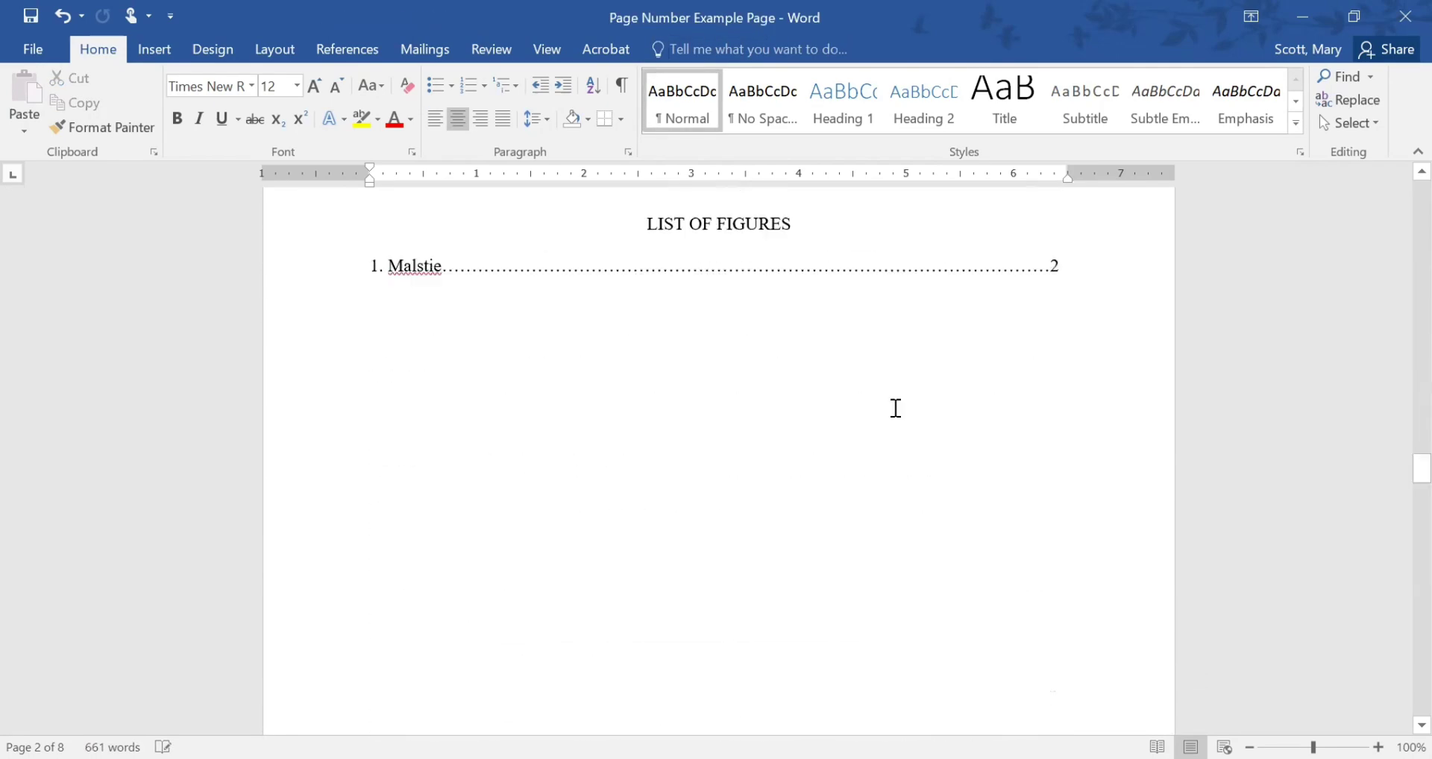
pyautogui.scroll(-10, 886, 420)
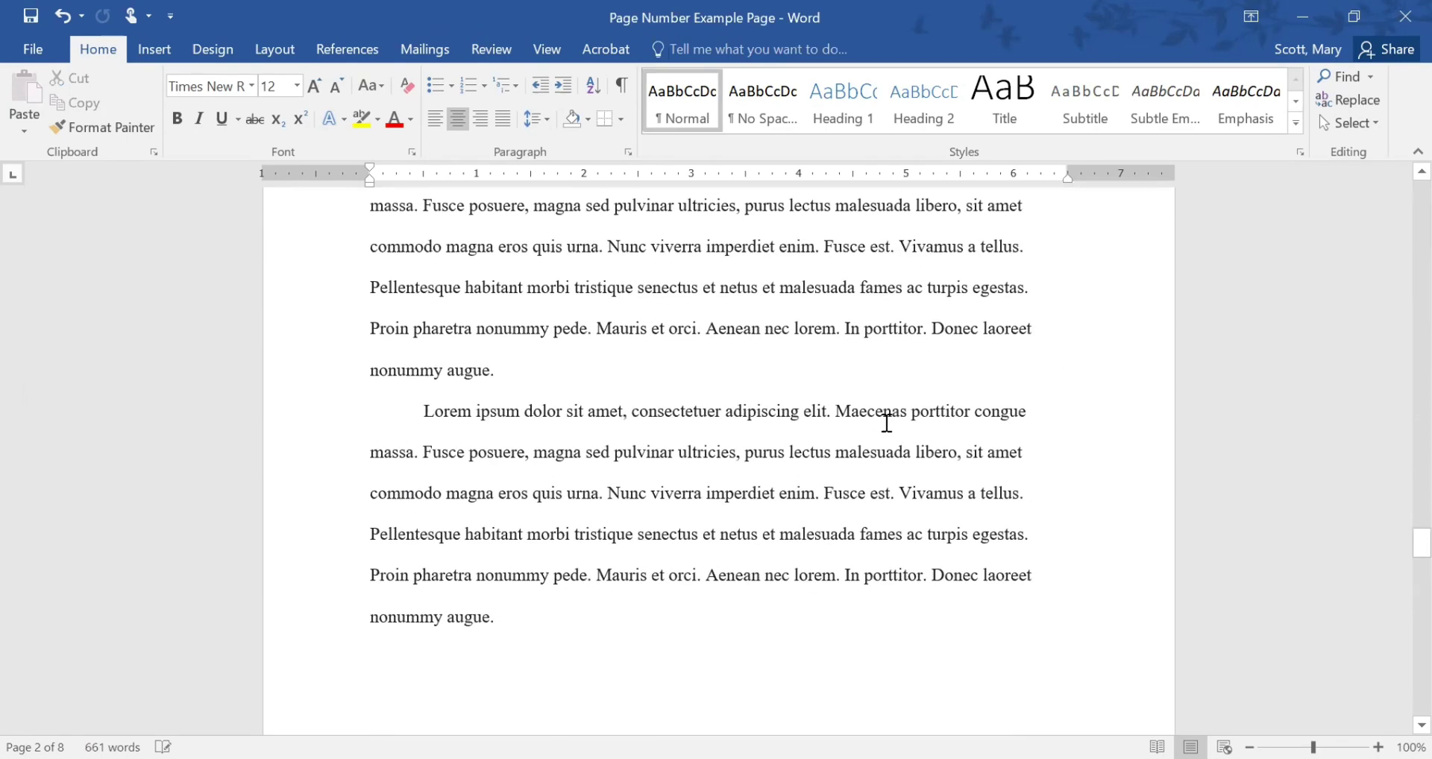
pyautogui.scroll(8, 754, 418)
pyautogui.click(730, 419)
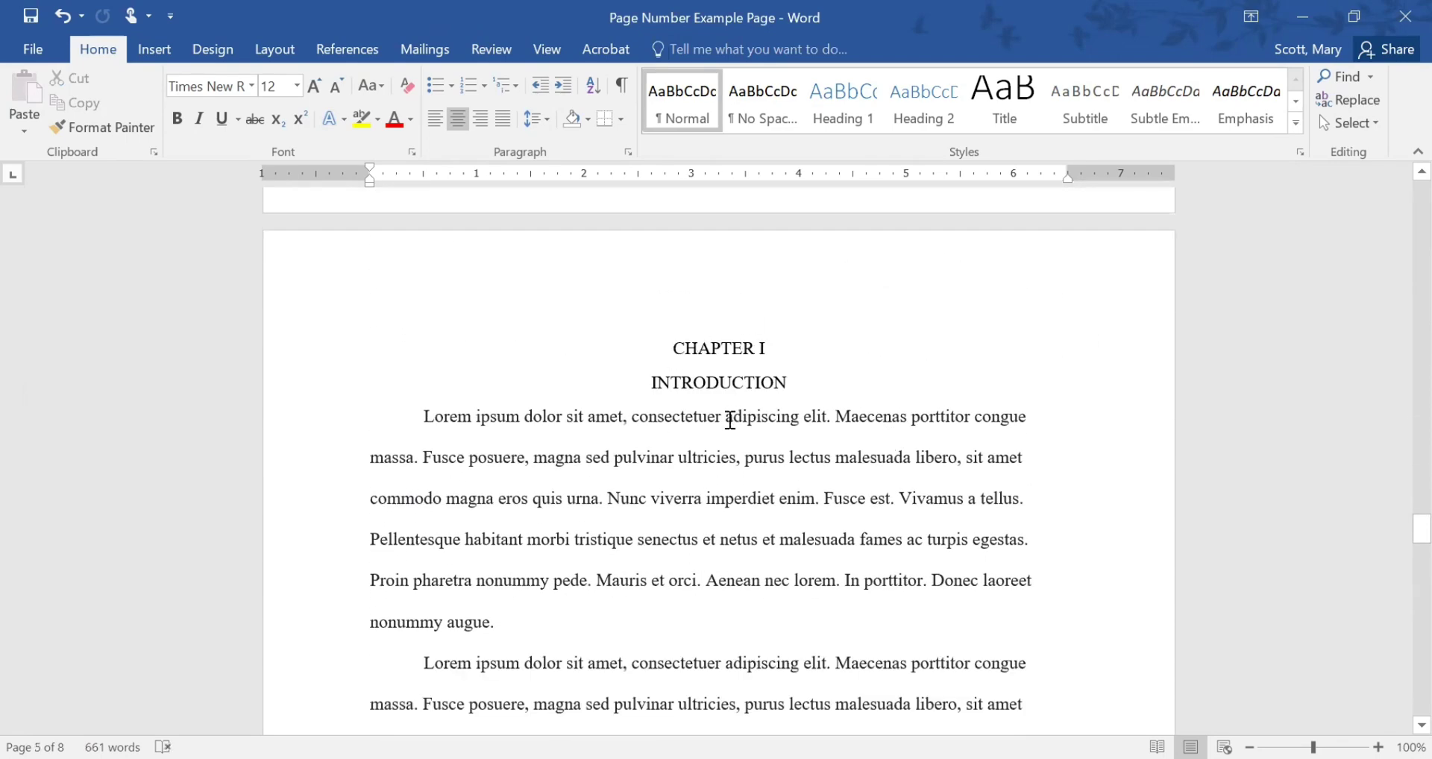
pyautogui.scroll(3, 724, 447)
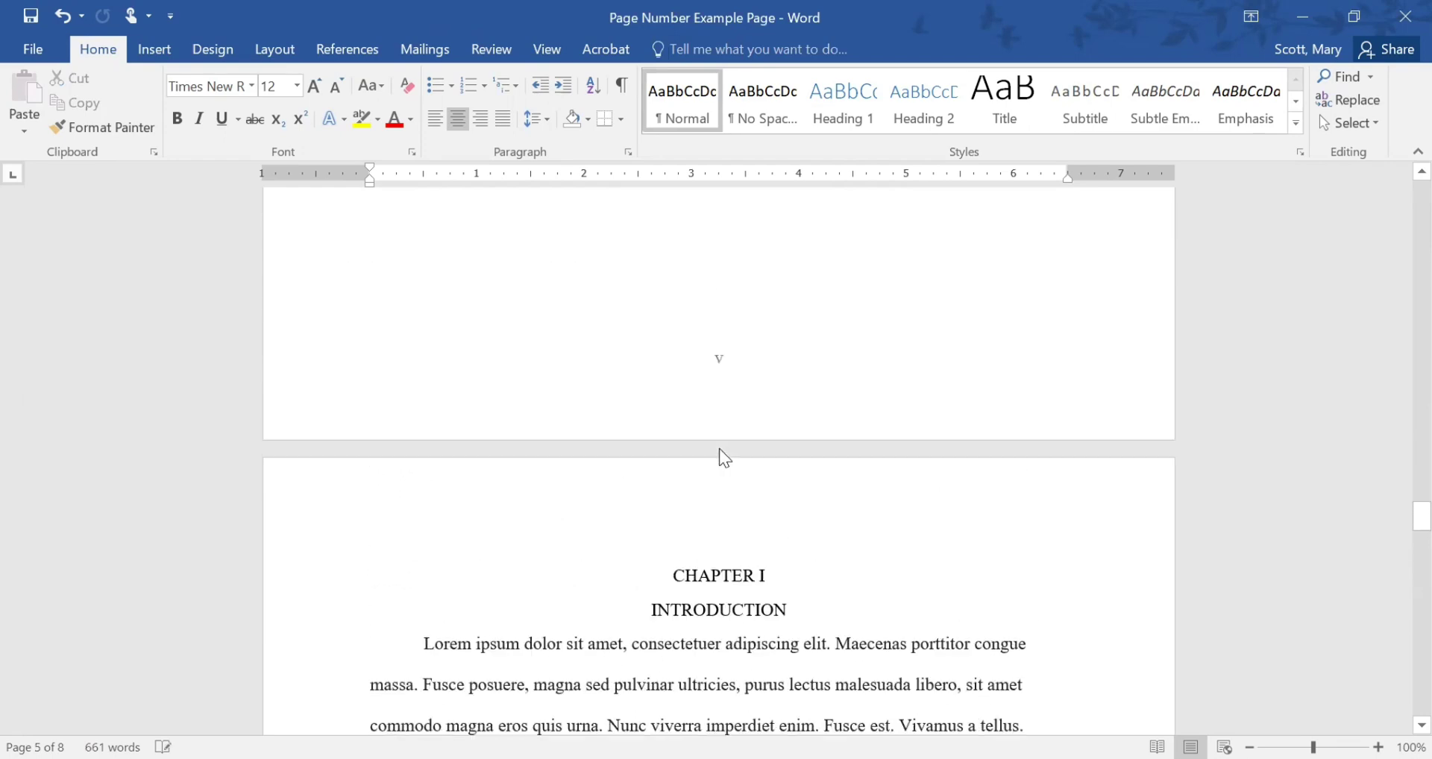
pyautogui.scroll(-1, 720, 448)
pyautogui.scroll(3, 727, 440)
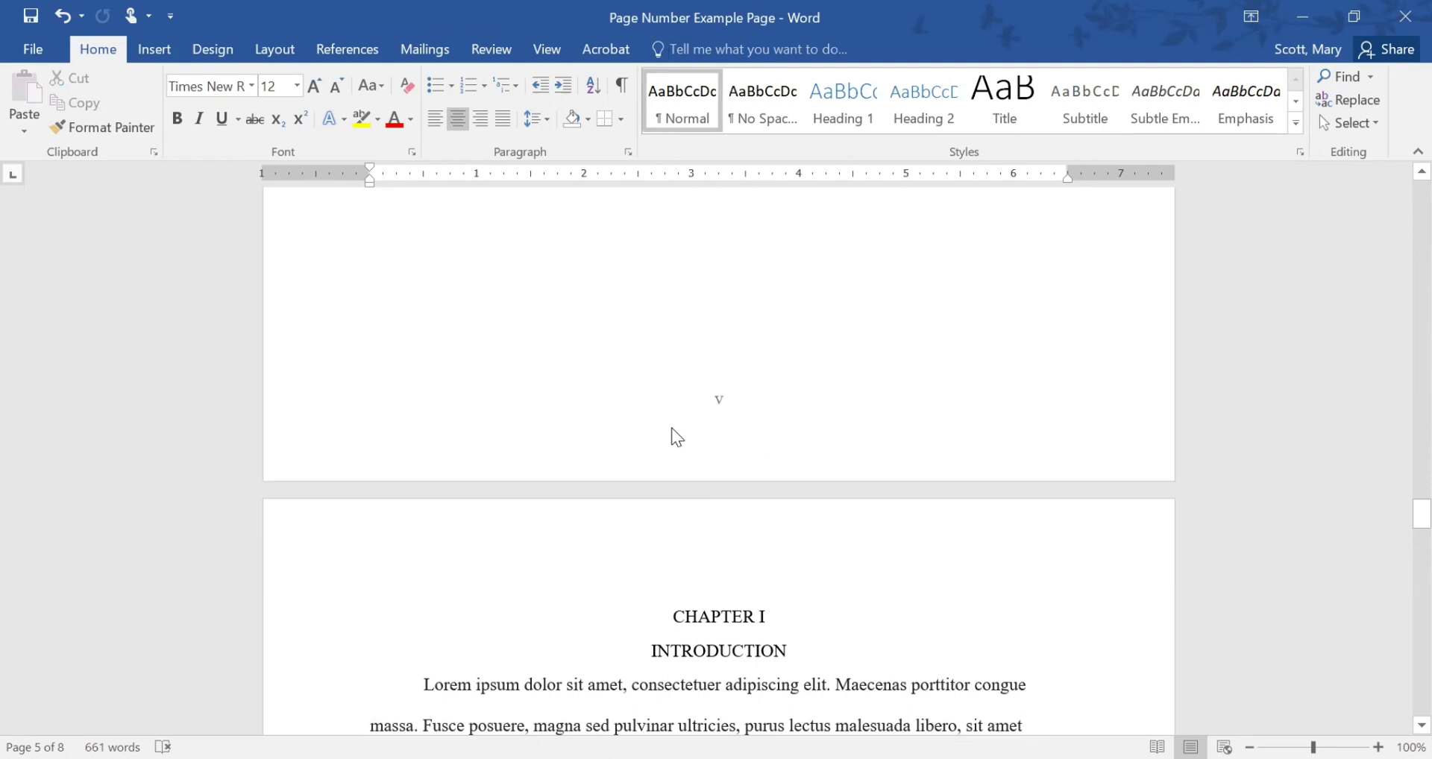
# Insert a Next Page section break below the List of Figures entry and remove the blank line above the CHAPTER I heading
pyautogui.click(737, 367)
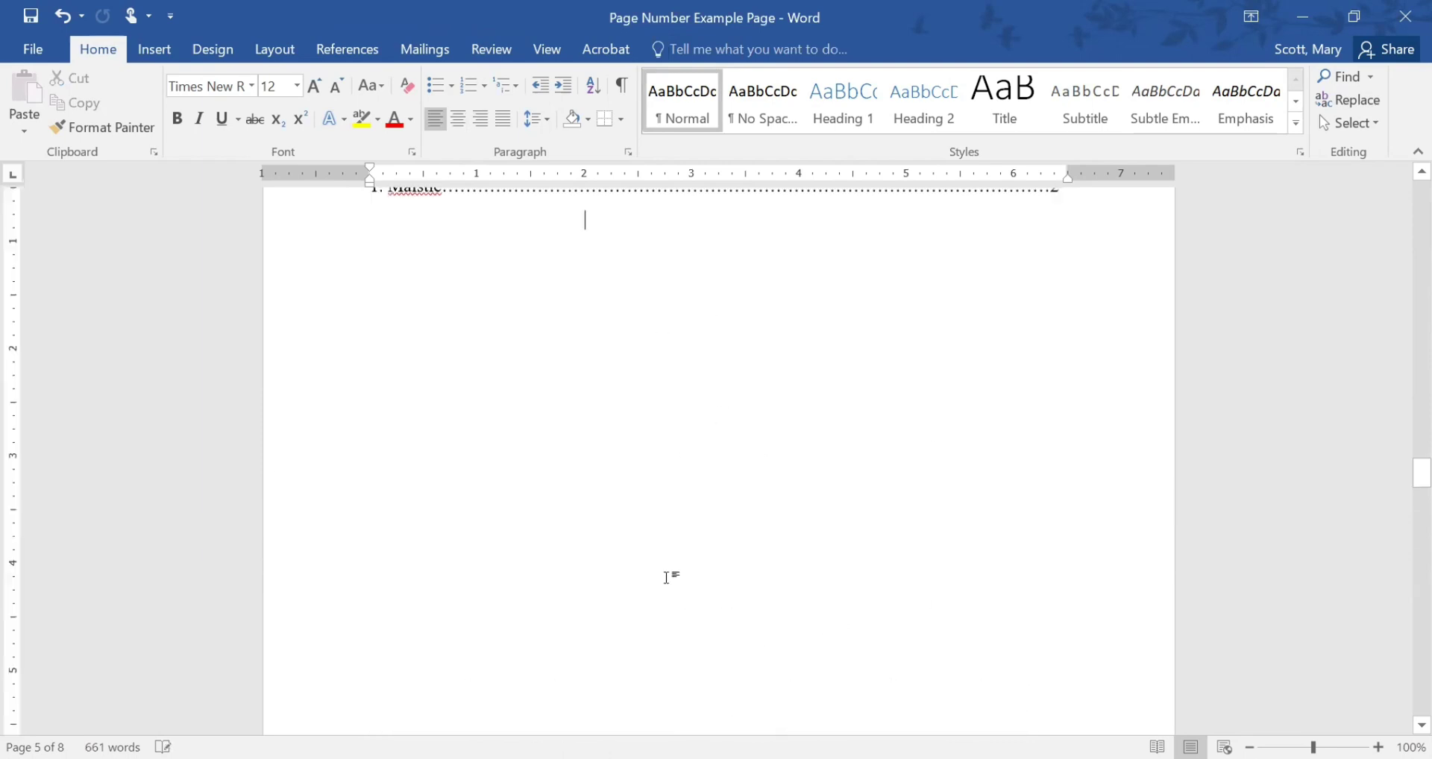
pyautogui.scroll(3, 1062, 585)
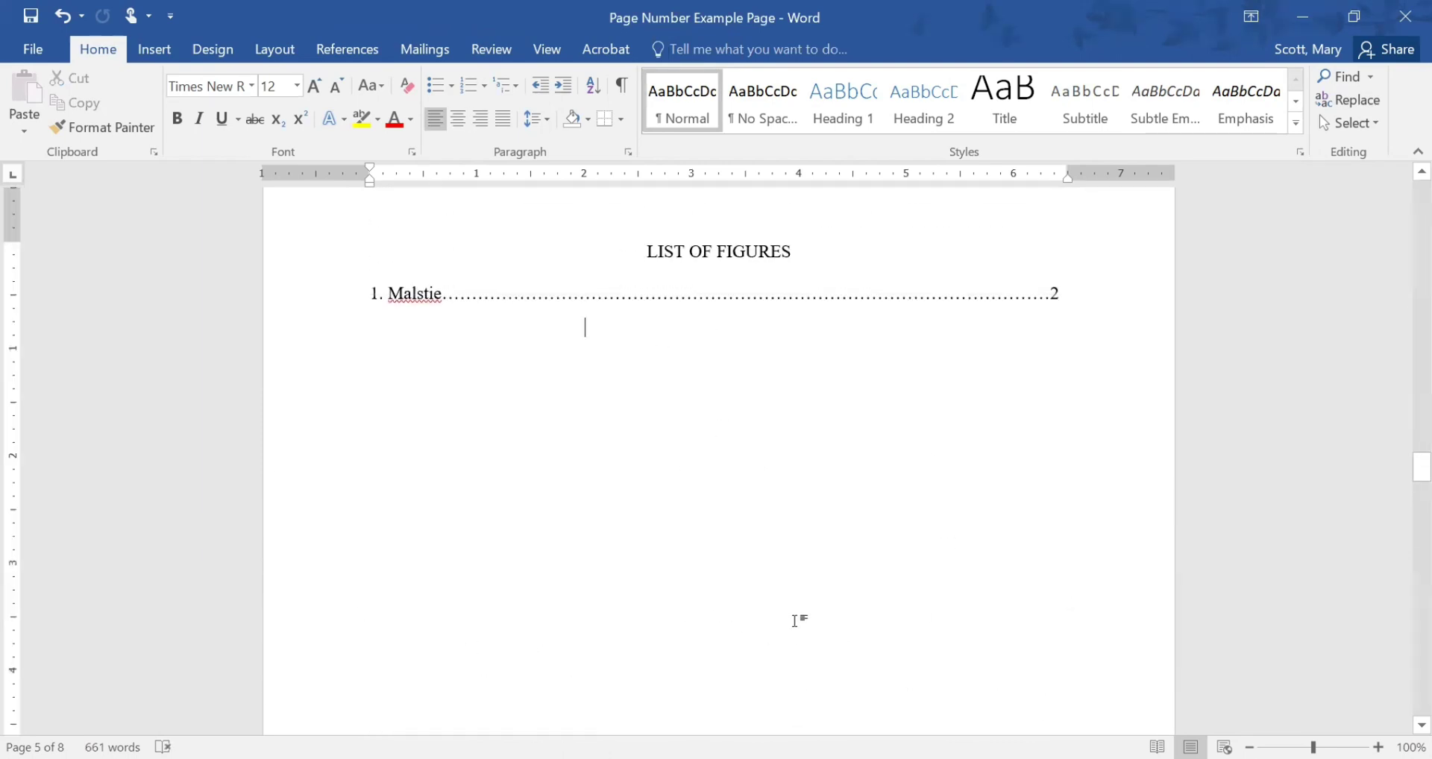
pyautogui.scroll(-20, 794, 621)
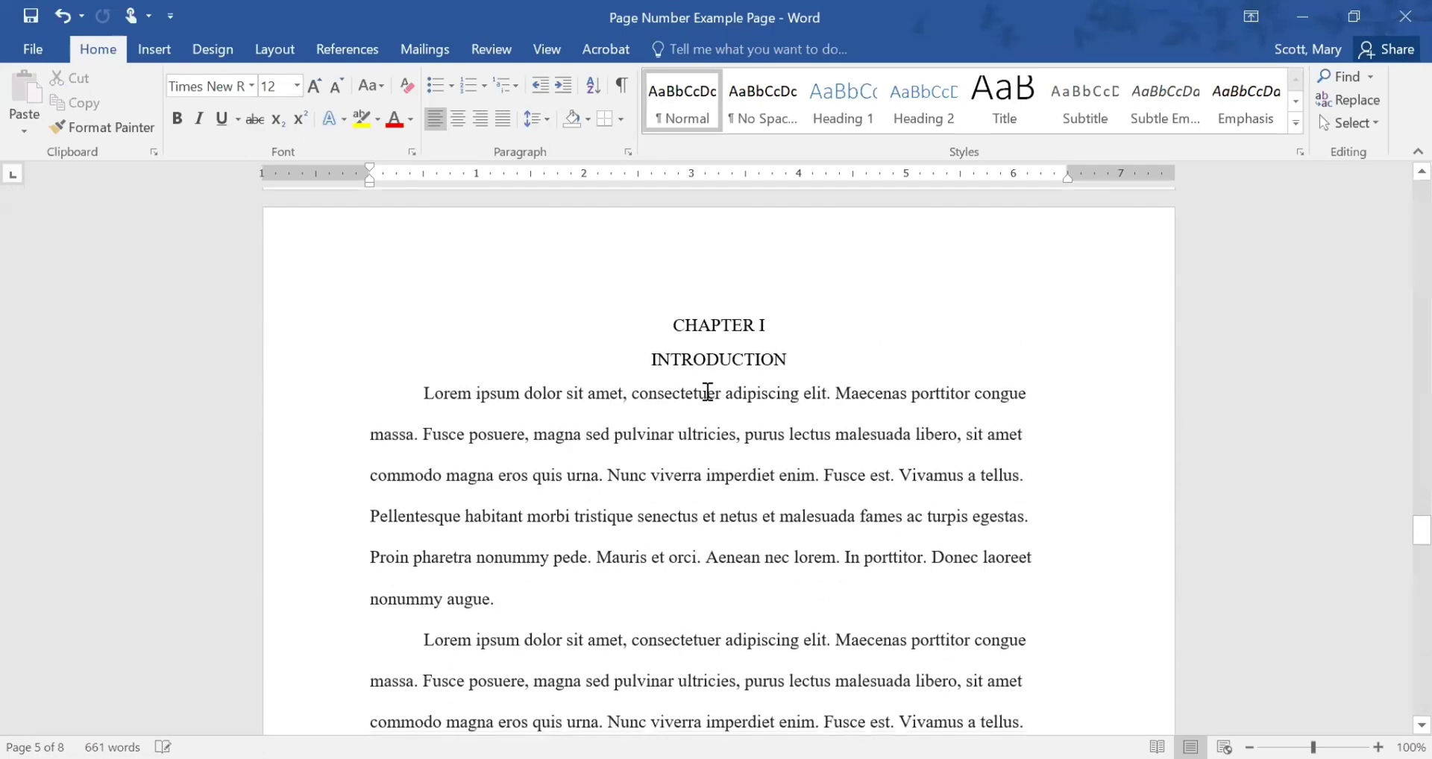
pyautogui.scroll(3, 764, 217)
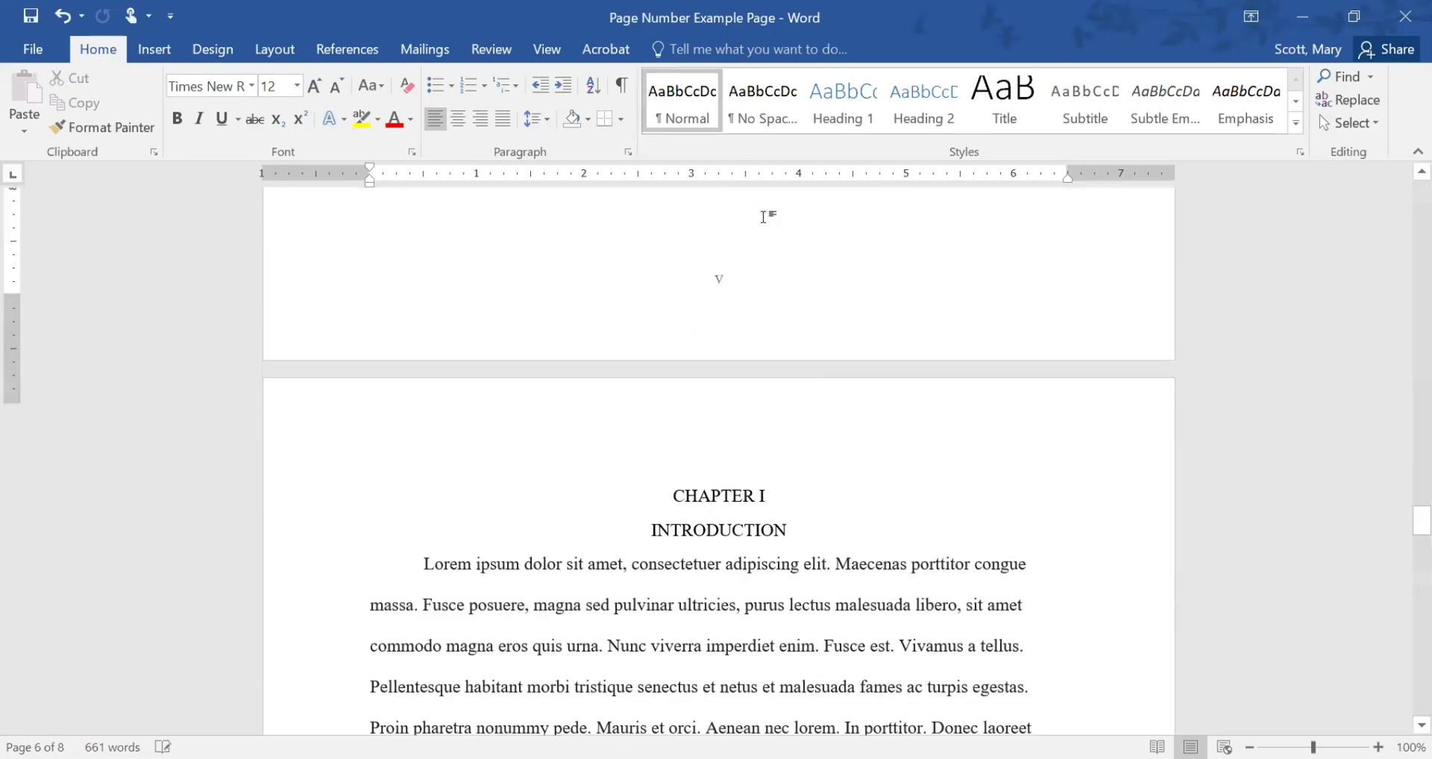
pyautogui.scroll(9, 763, 217)
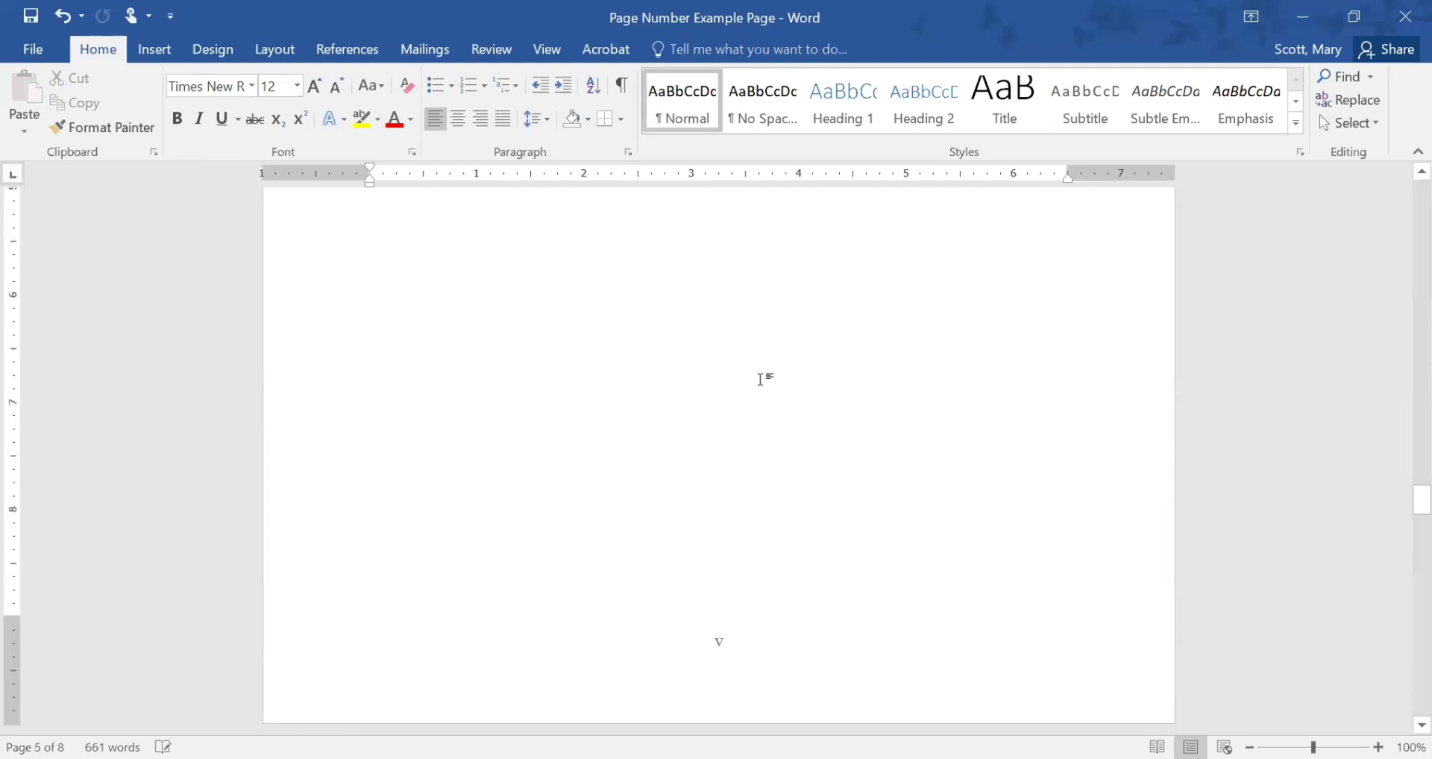
pyautogui.scroll(11, 506, 553)
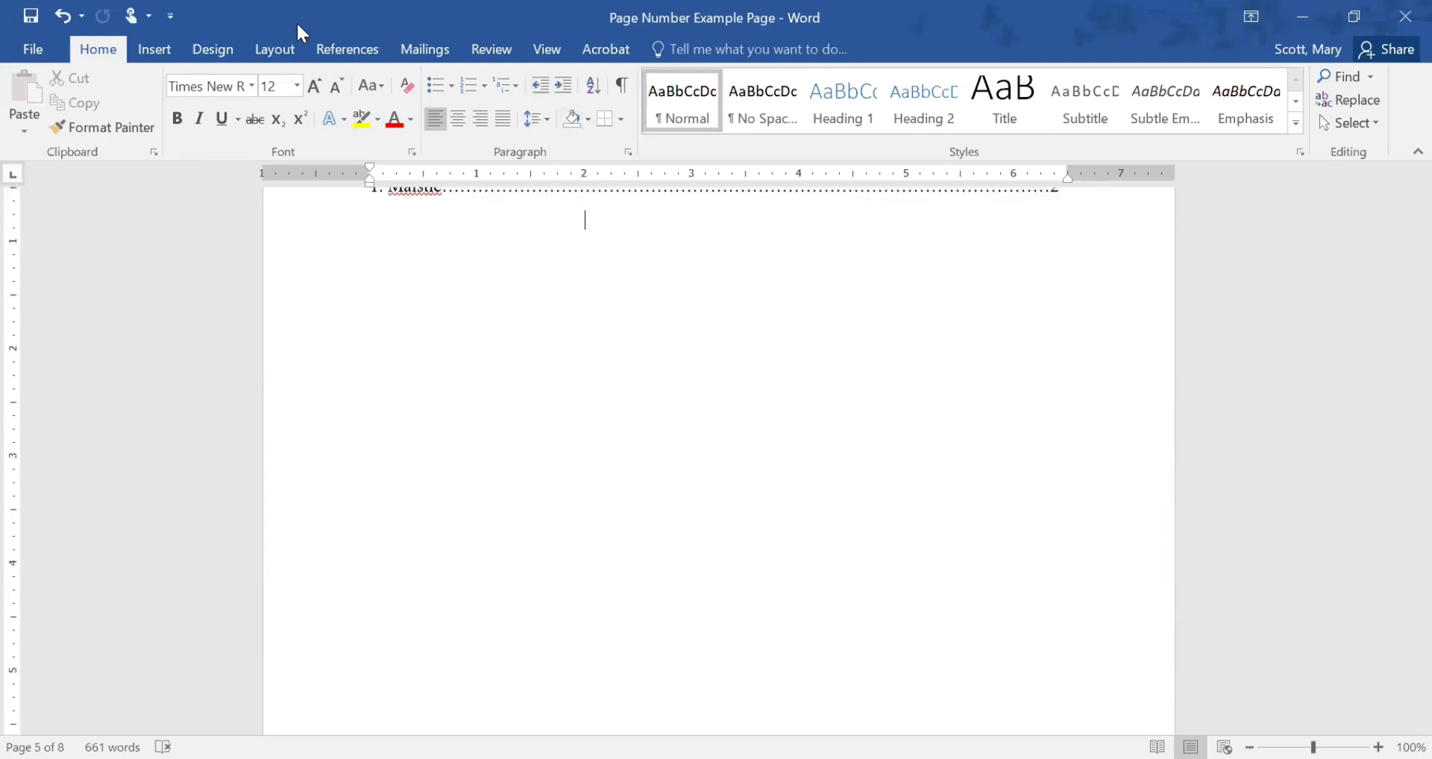
pyautogui.click(283, 49)
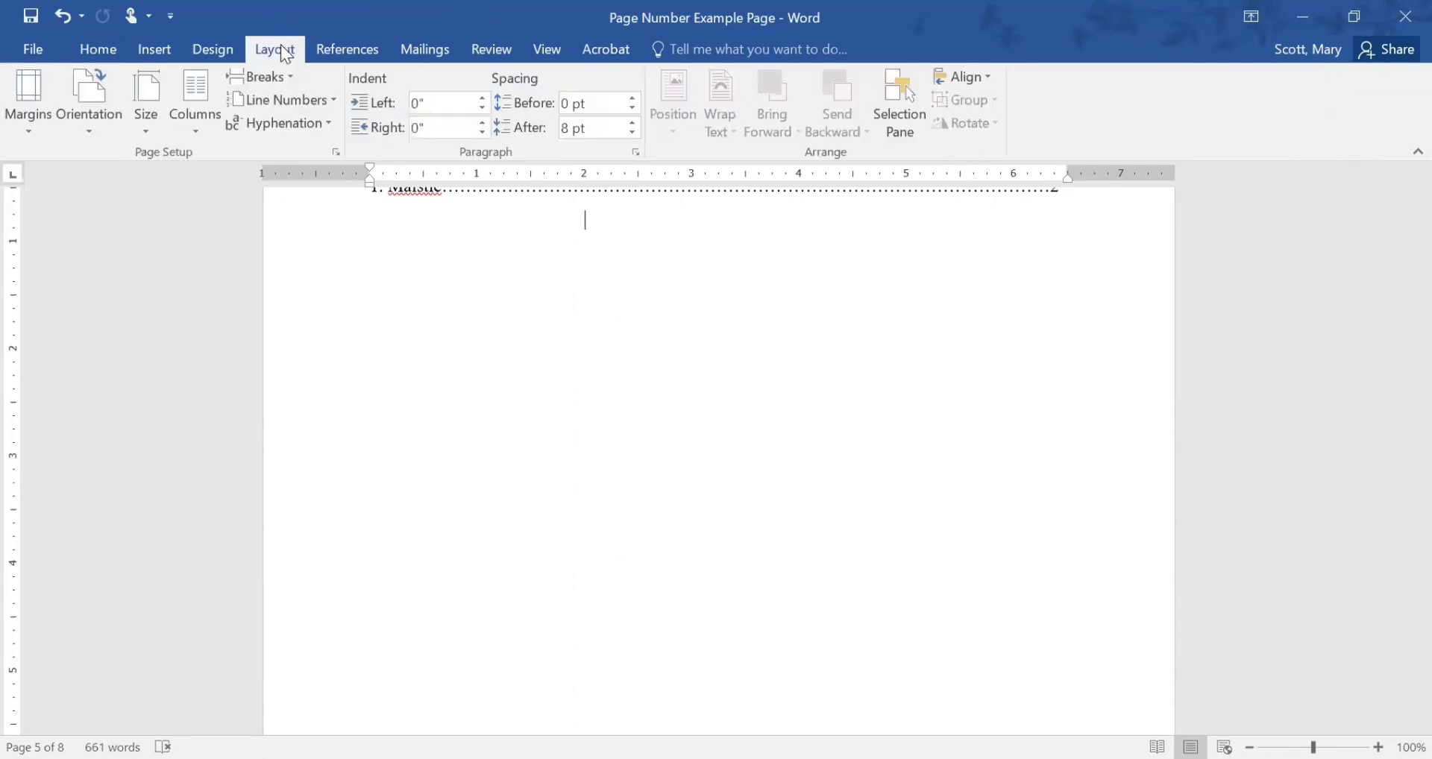
pyautogui.click(268, 77)
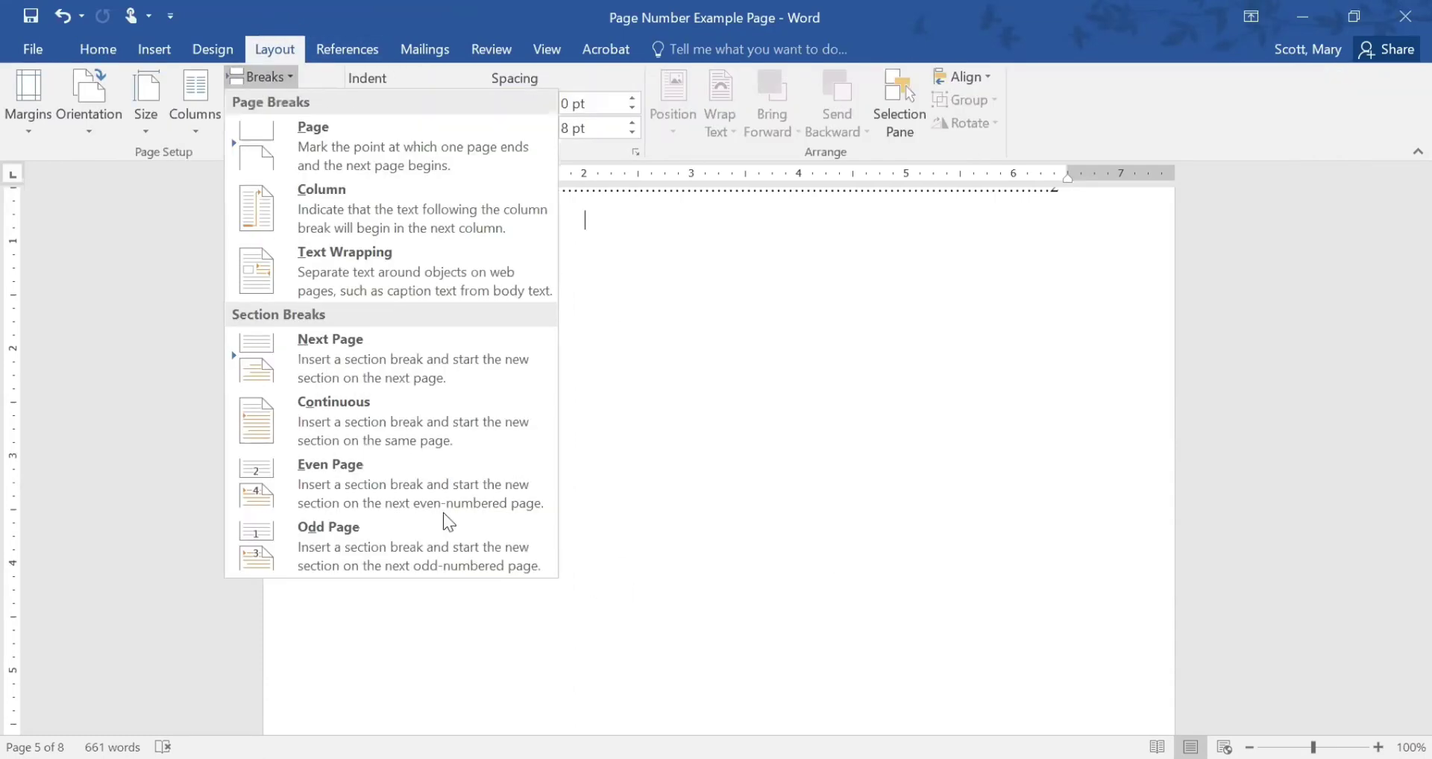
pyautogui.click(405, 338)
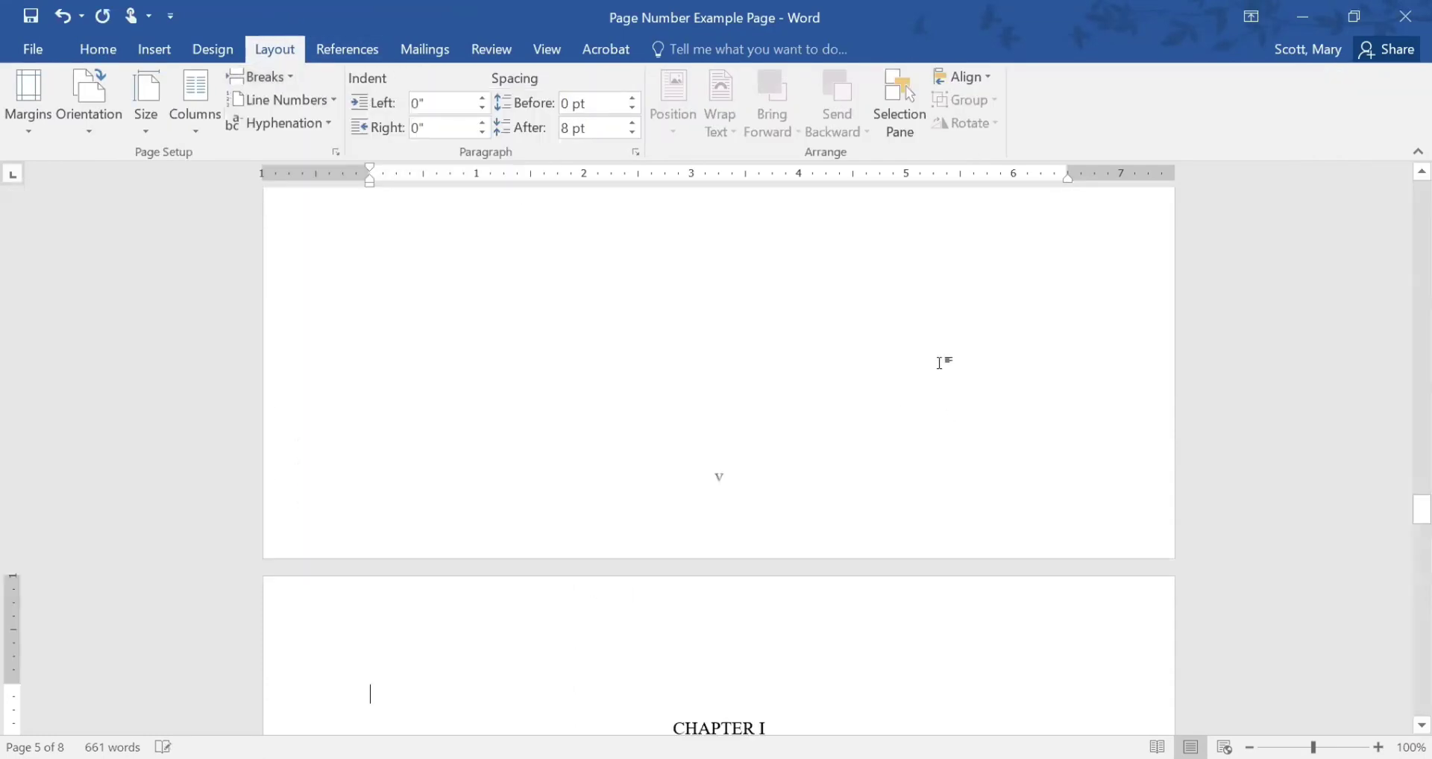
pyautogui.press('Delete')
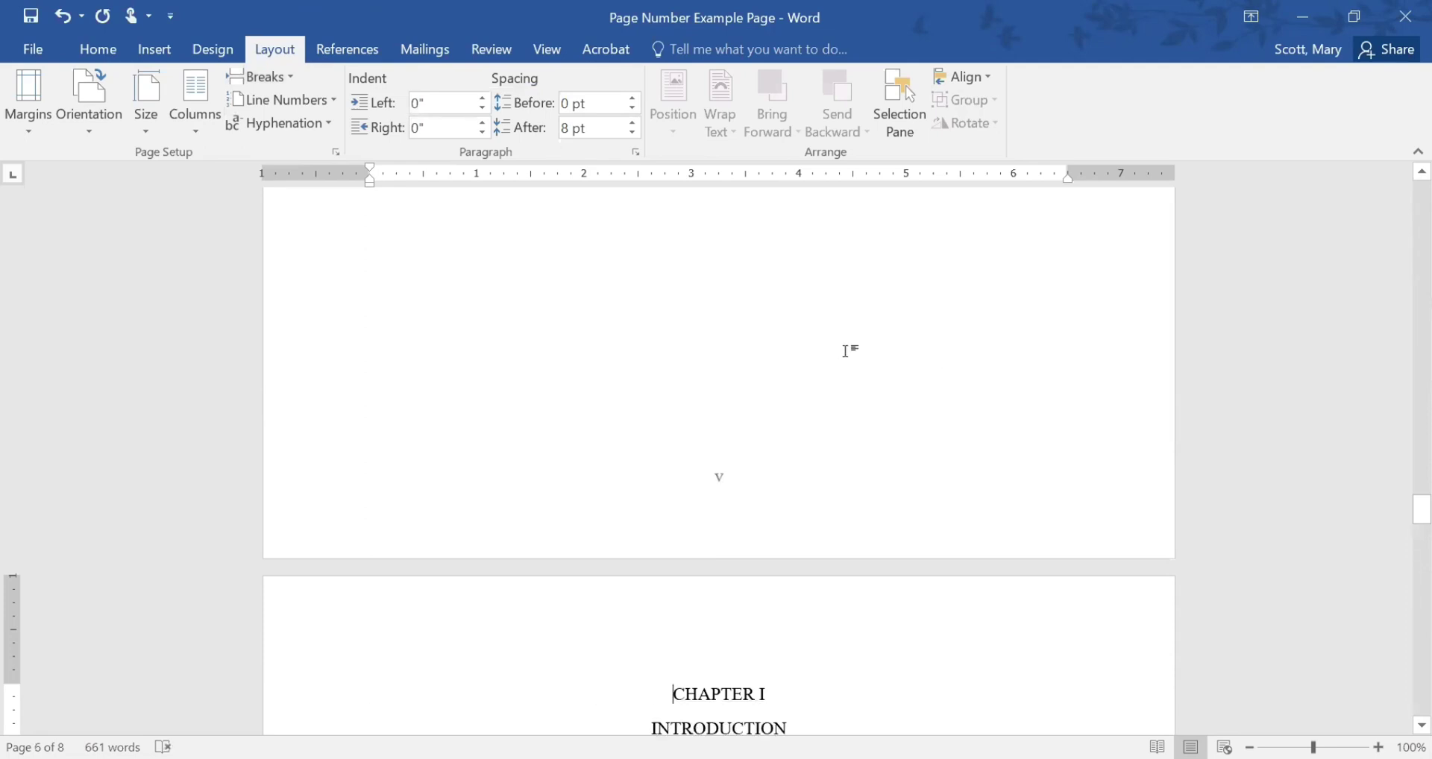
# Open the Section 3 footer on the Chapter I page and unlink it from the previous section
pyautogui.scroll(-2, 845, 351)
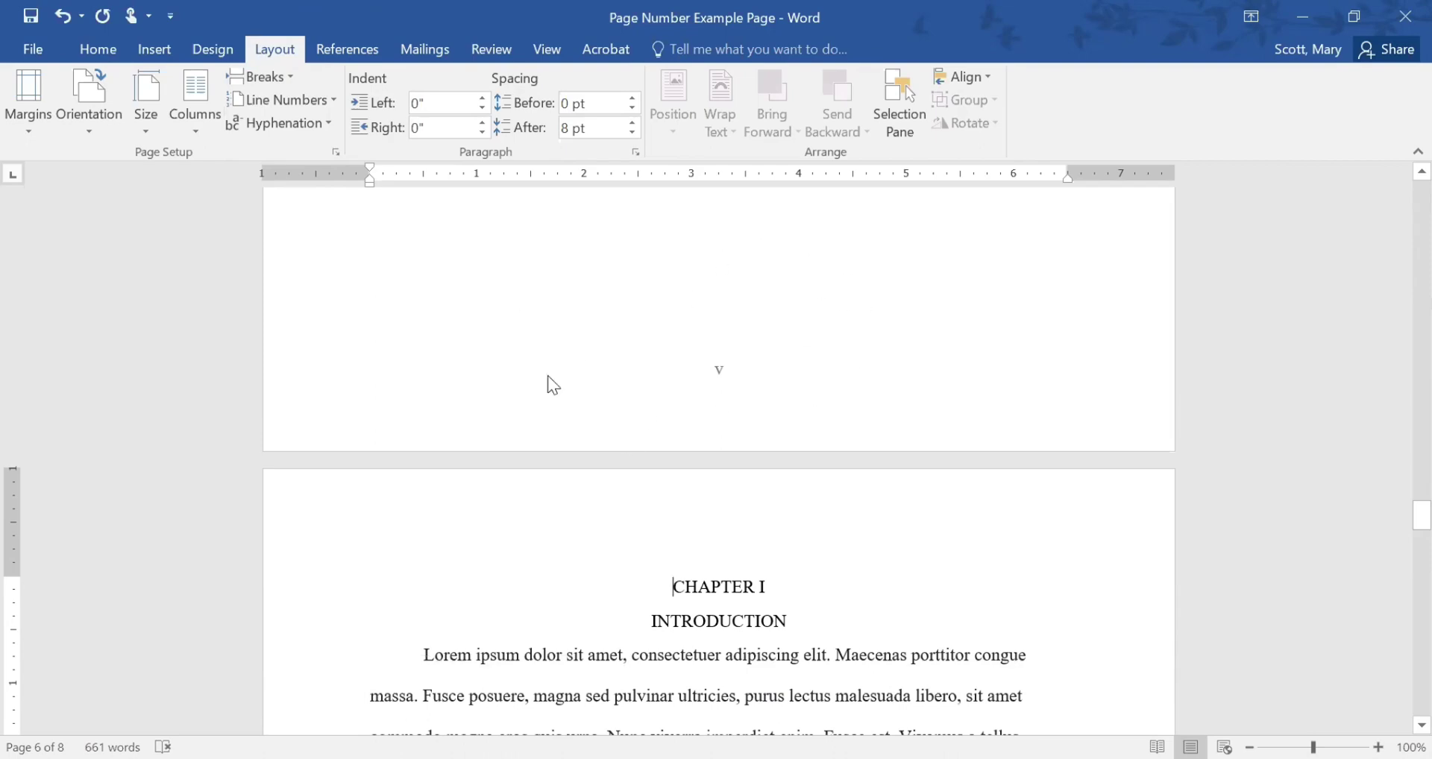
pyautogui.scroll(-10, 1092, 339)
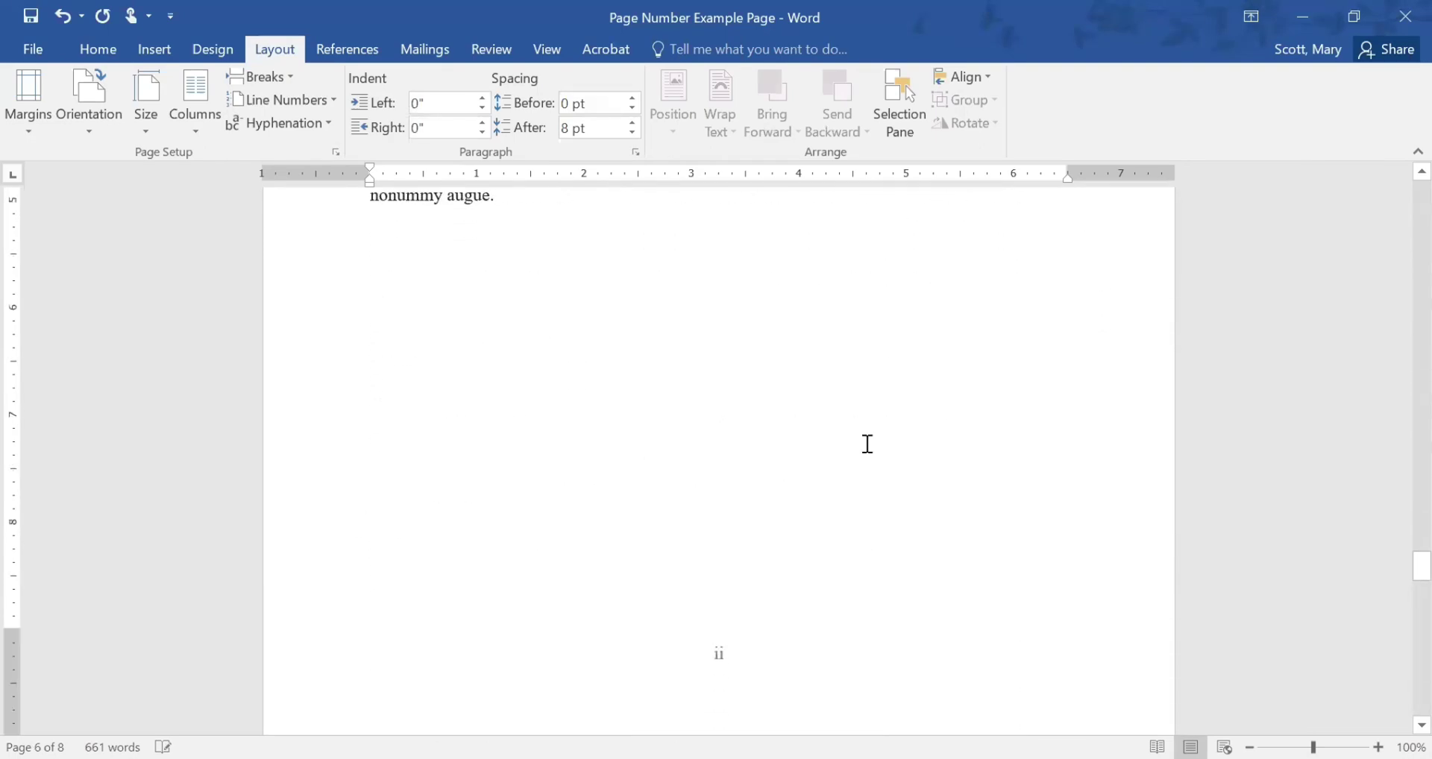
pyautogui.scroll(9, 930, 274)
pyautogui.scroll(-10, 870, 323)
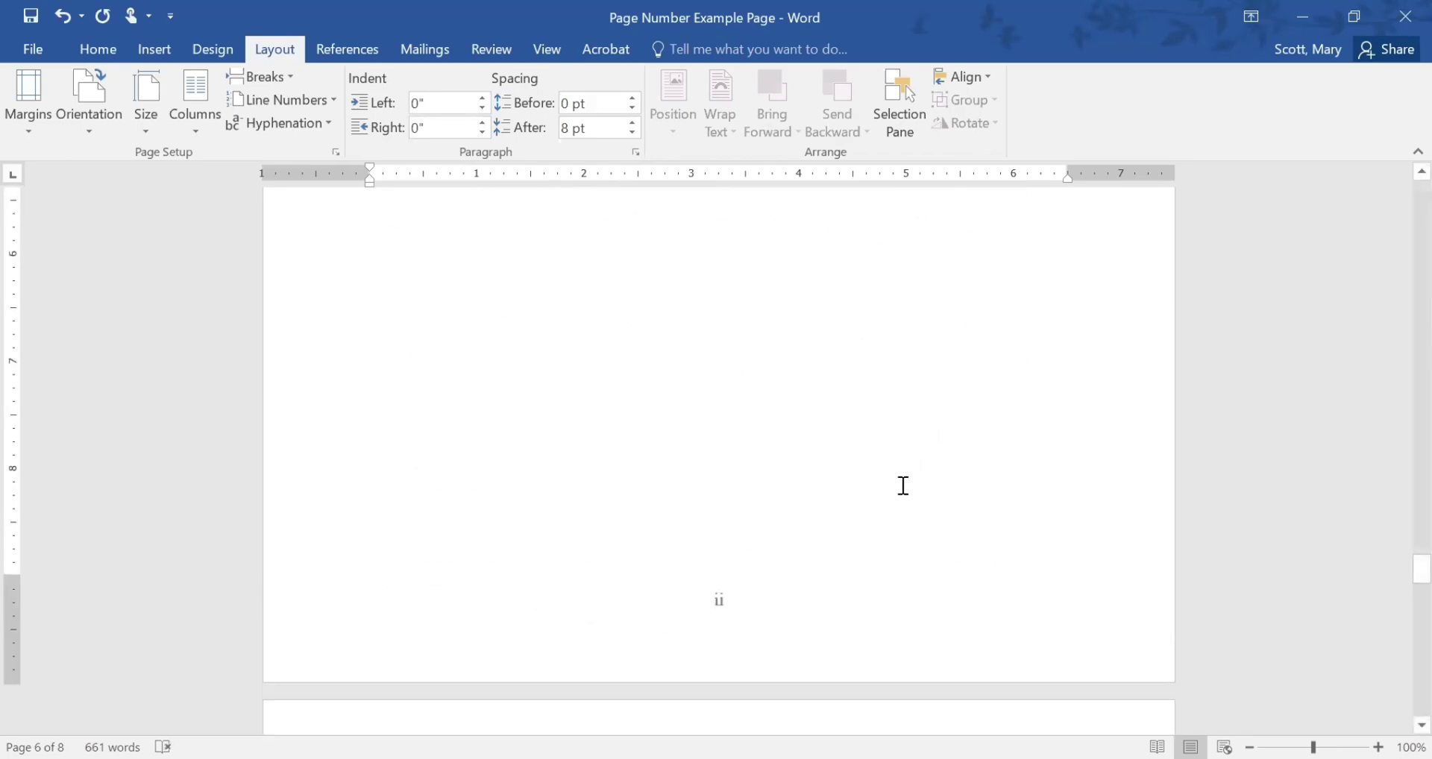
pyautogui.scroll(4, 902, 483)
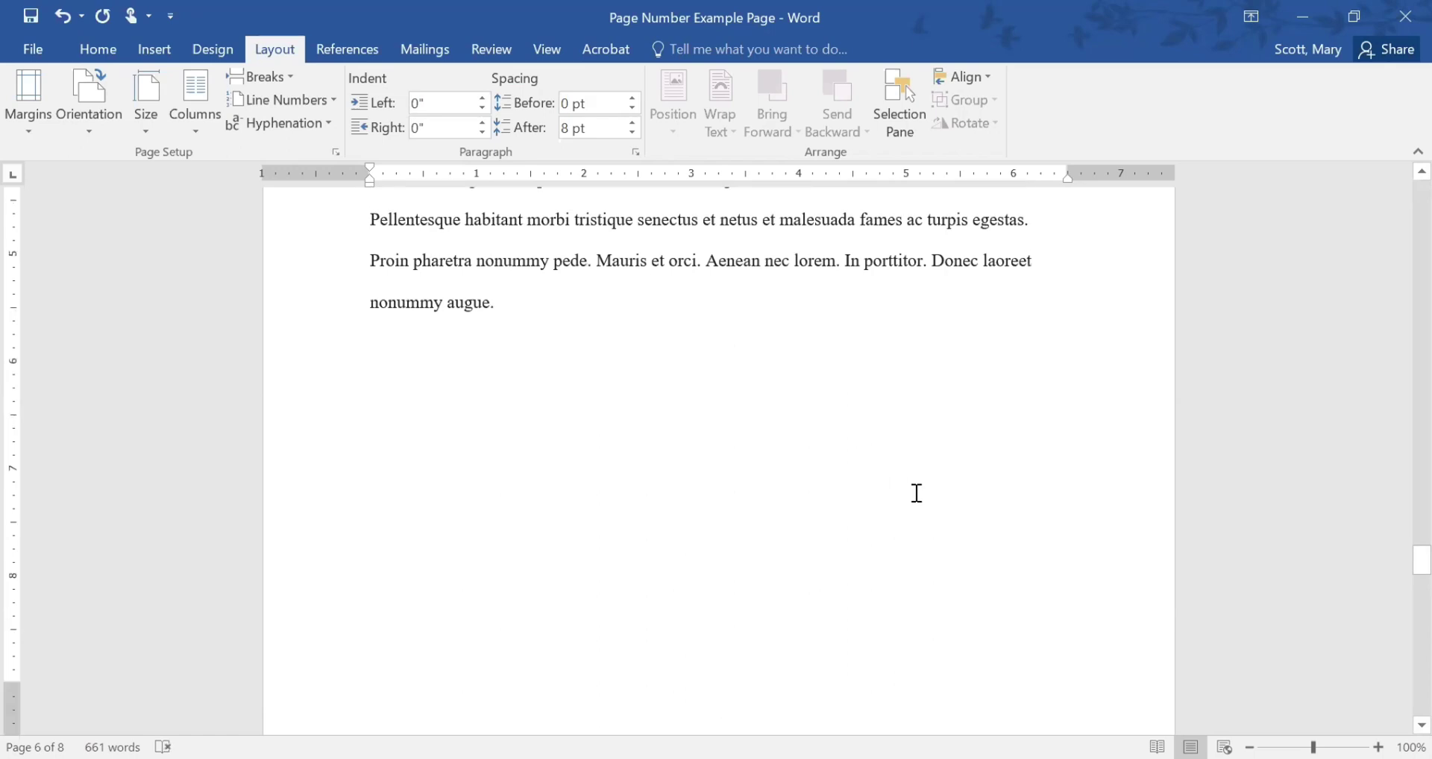
pyautogui.scroll(-2, 915, 489)
pyautogui.scroll(-3, 930, 487)
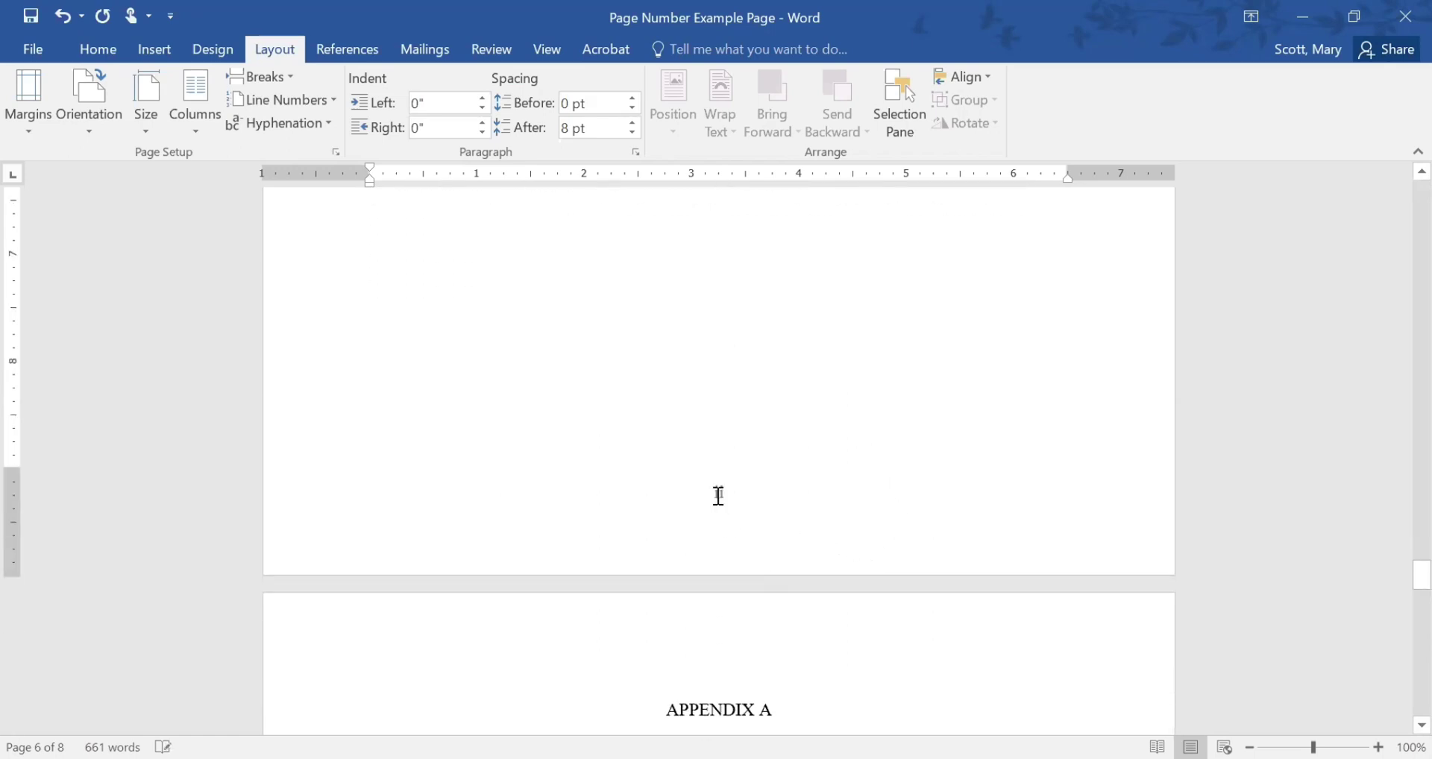
pyautogui.doubleClick(718, 497)
pyautogui.moveTo(681, 492); pyautogui.dragTo(753, 500)
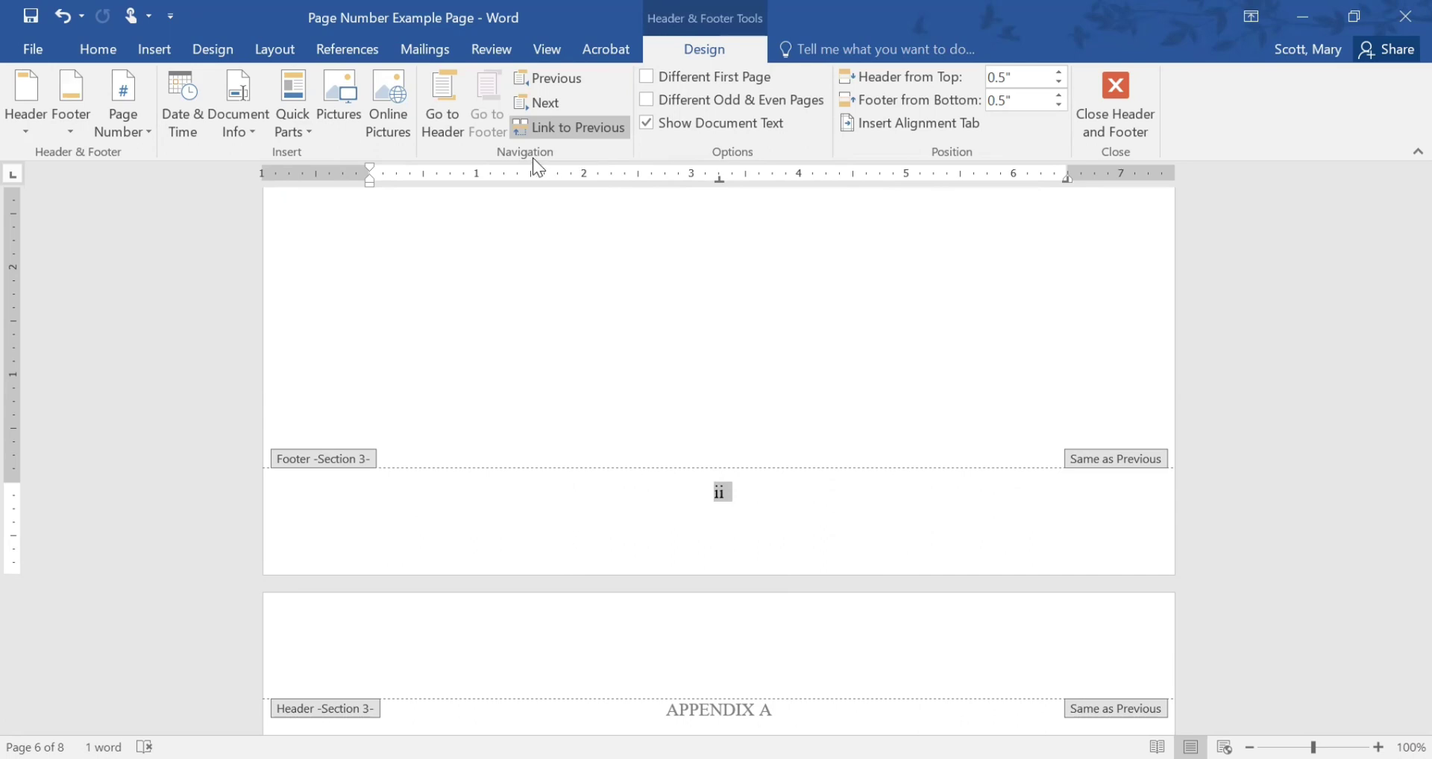
pyautogui.click(571, 128)
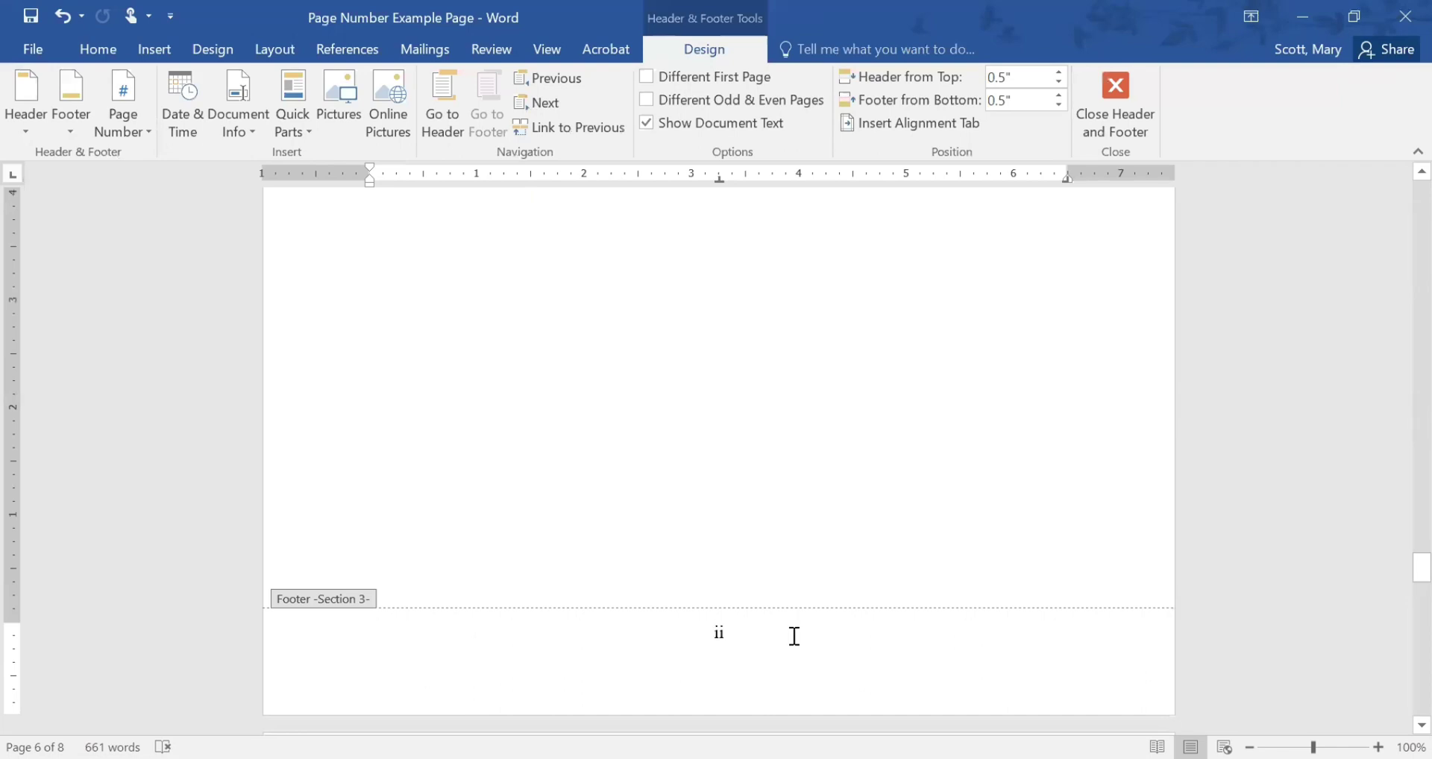
# Format the Section 3 footer number as 1, 2, 3, ... with numbering starting at 1, and return to the body text
pyautogui.moveTo(701, 625); pyautogui.dragTo(752, 637)
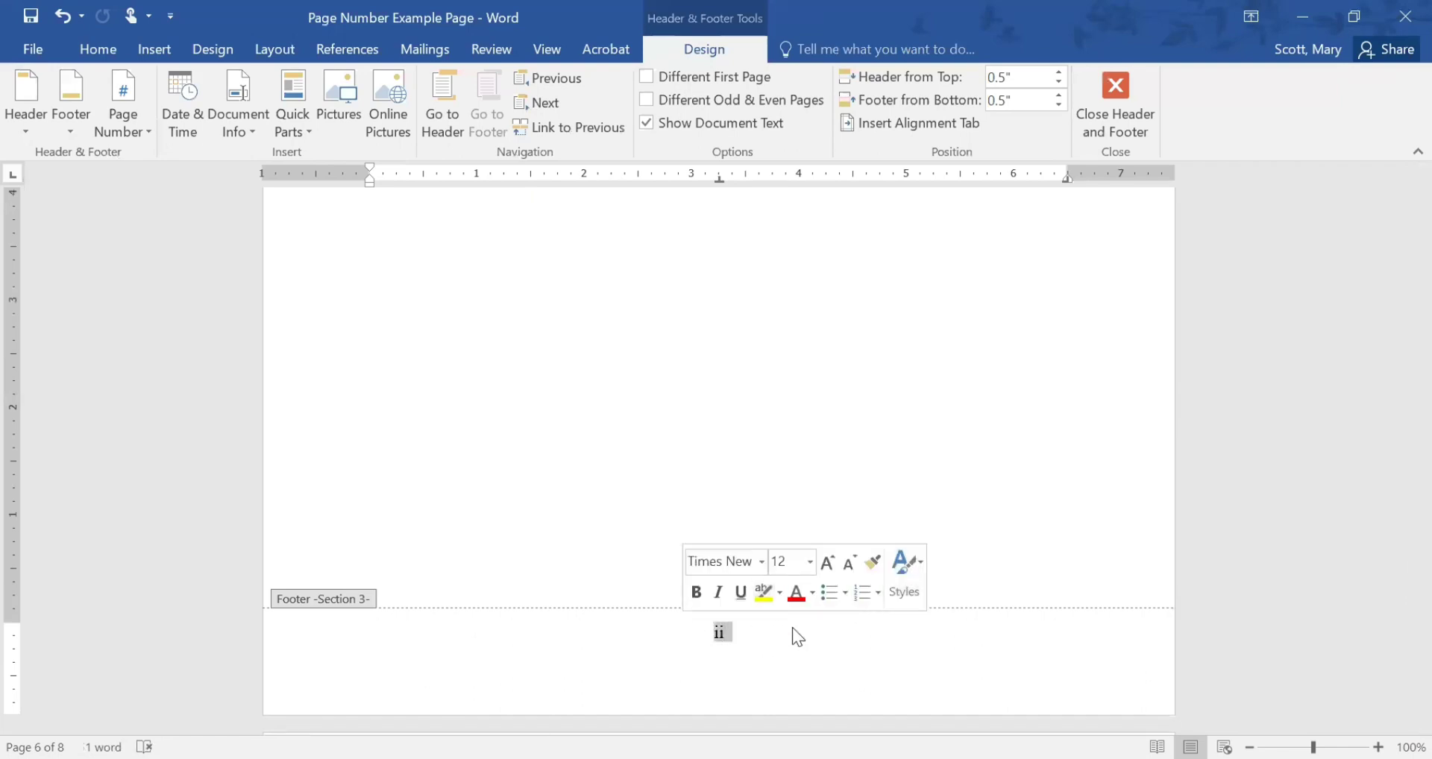
pyautogui.rightClick(720, 630)
pyautogui.press('Return')
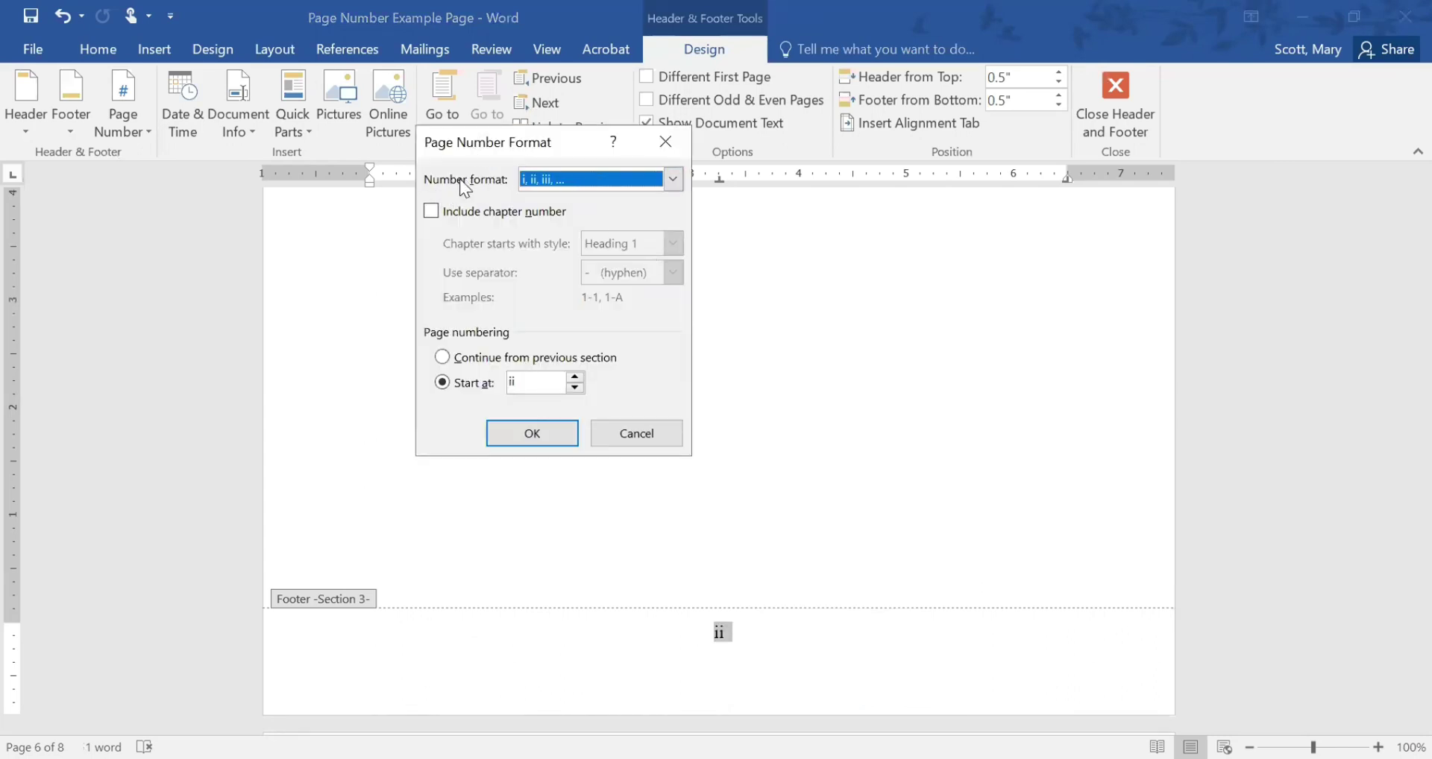
pyautogui.click(600, 178)
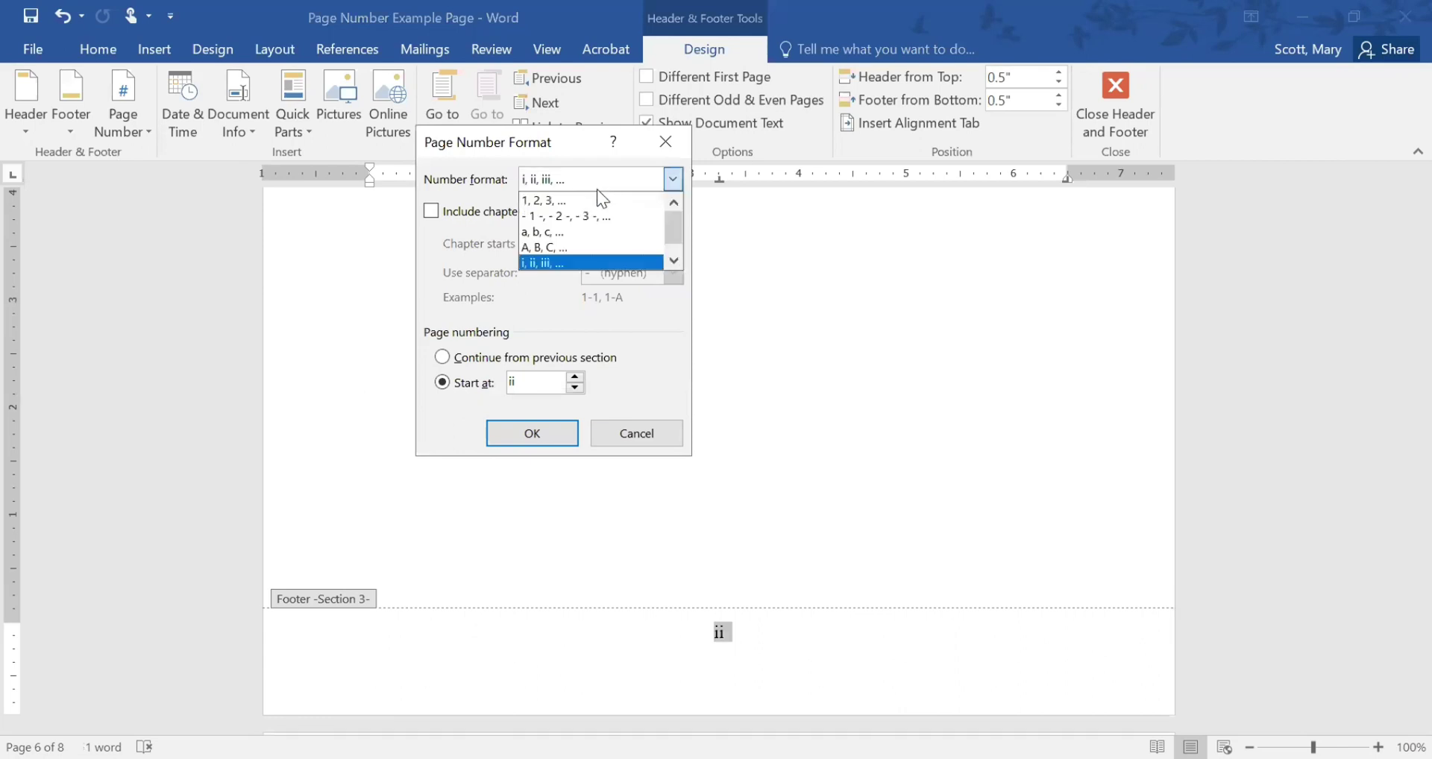
pyautogui.click(537, 203)
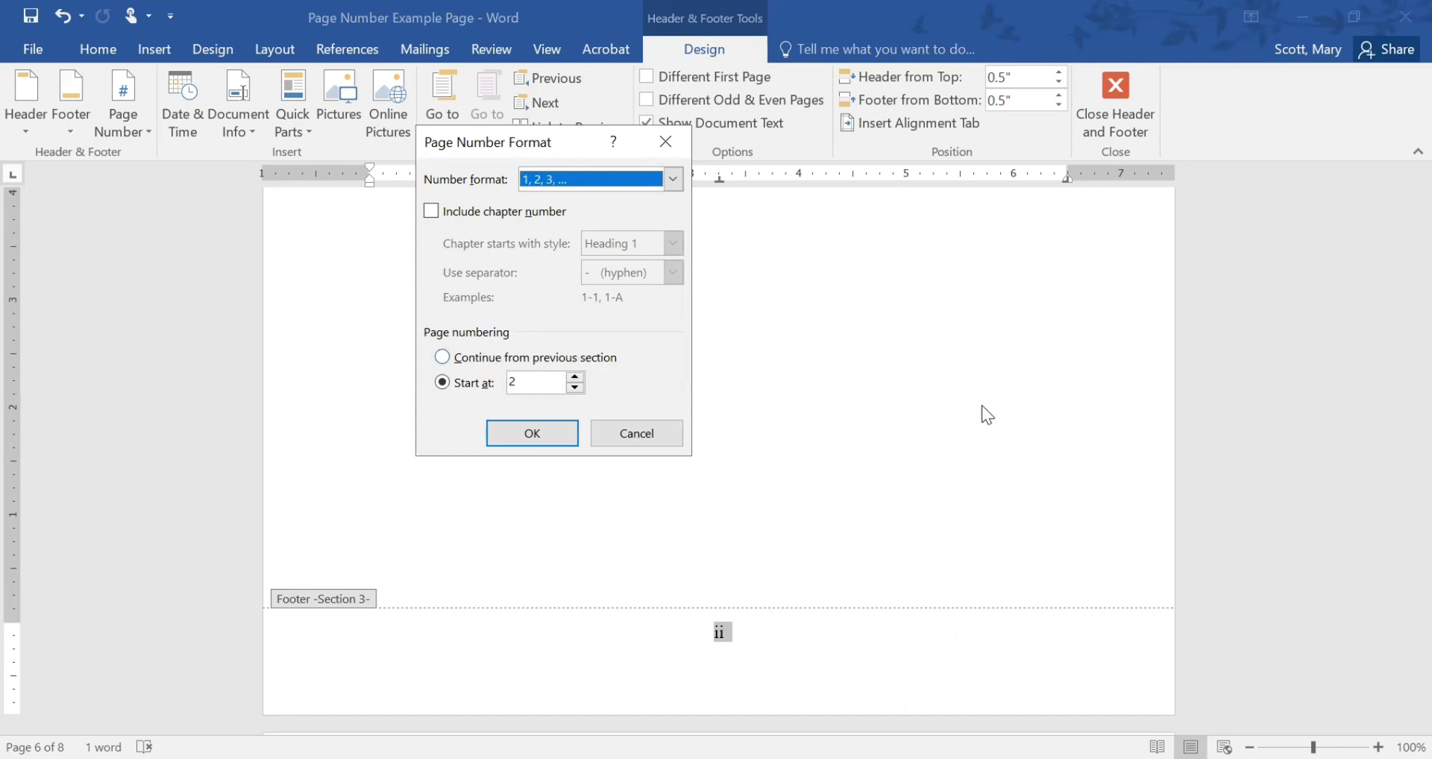
pyautogui.click(575, 387)
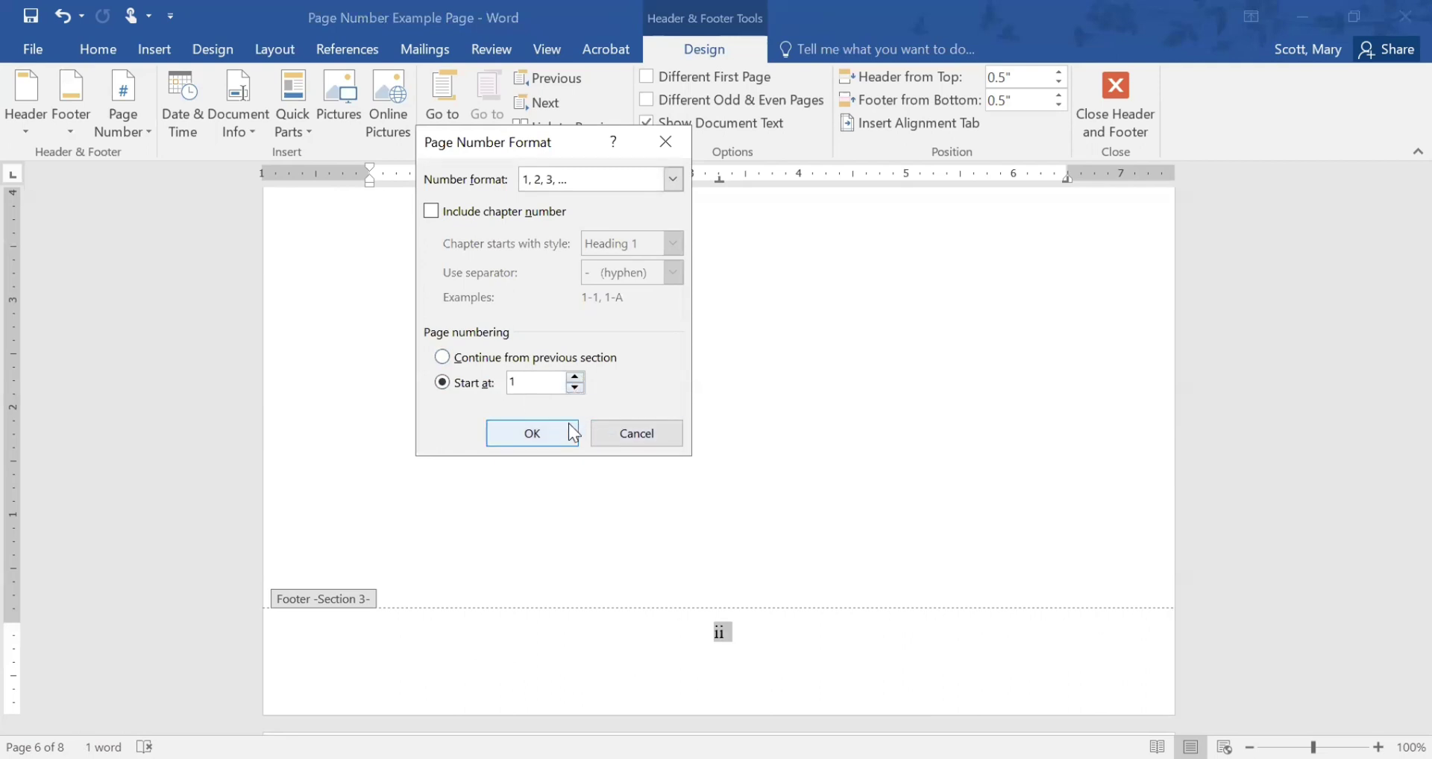
pyautogui.click(532, 432)
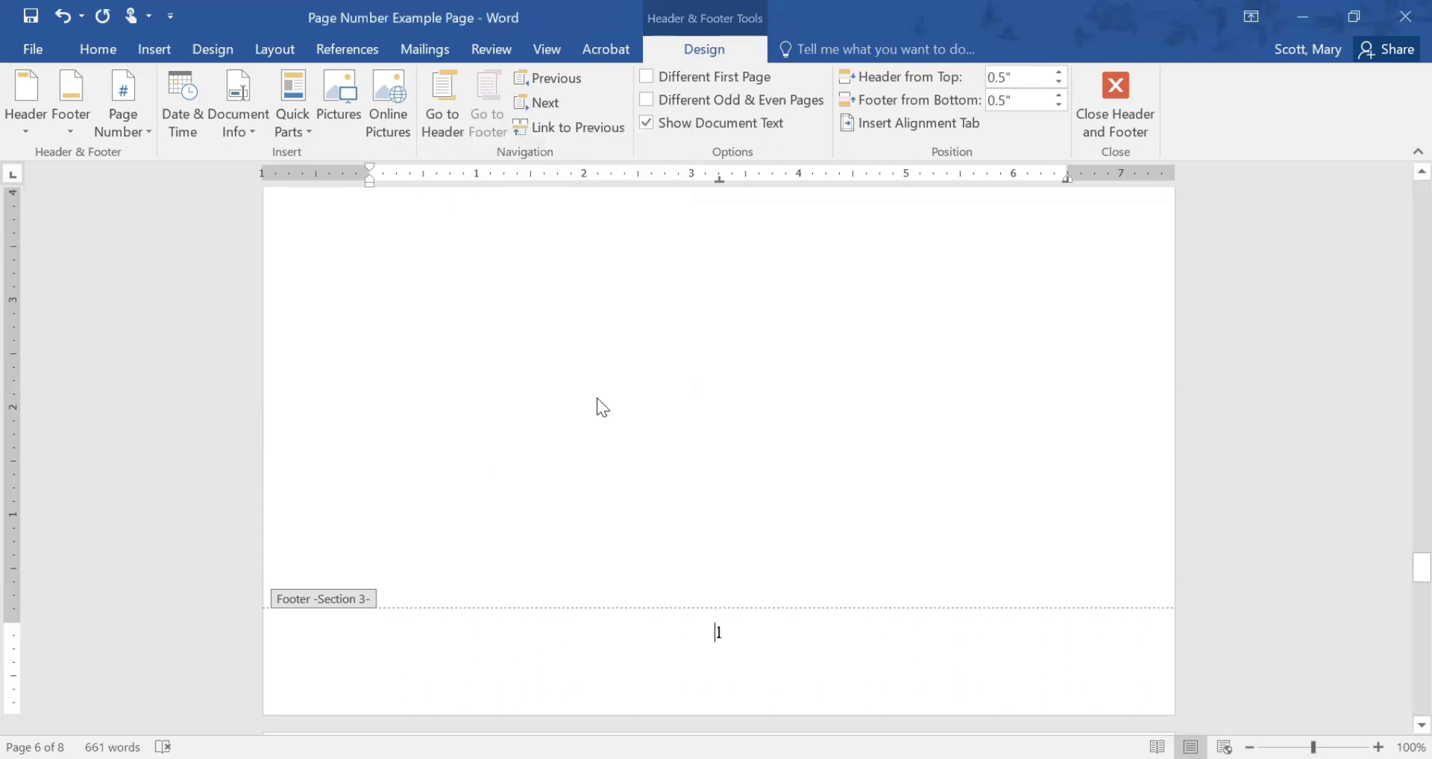
pyautogui.scroll(-1, 646, 433)
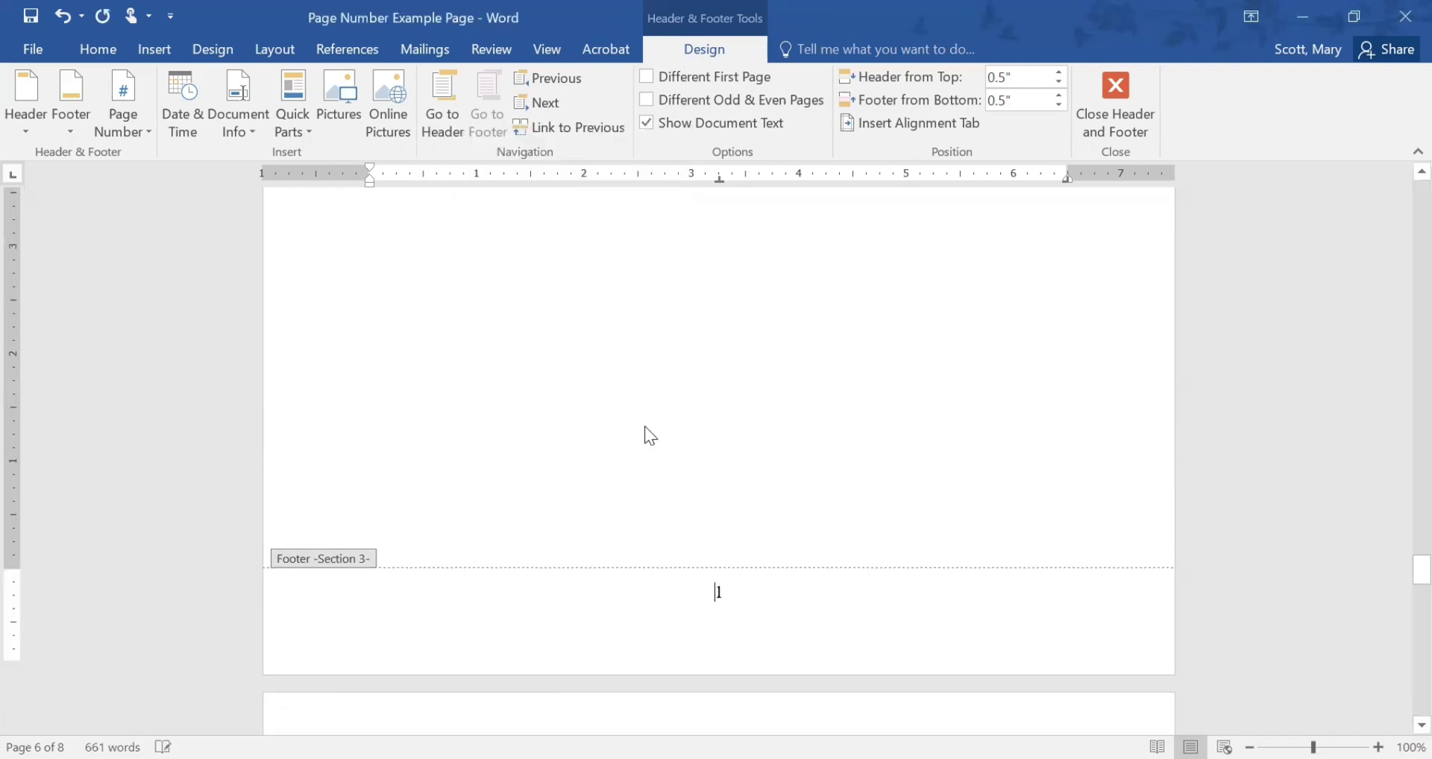
pyautogui.doubleClick(716, 408)
pyautogui.scroll(-5, 788, 409)
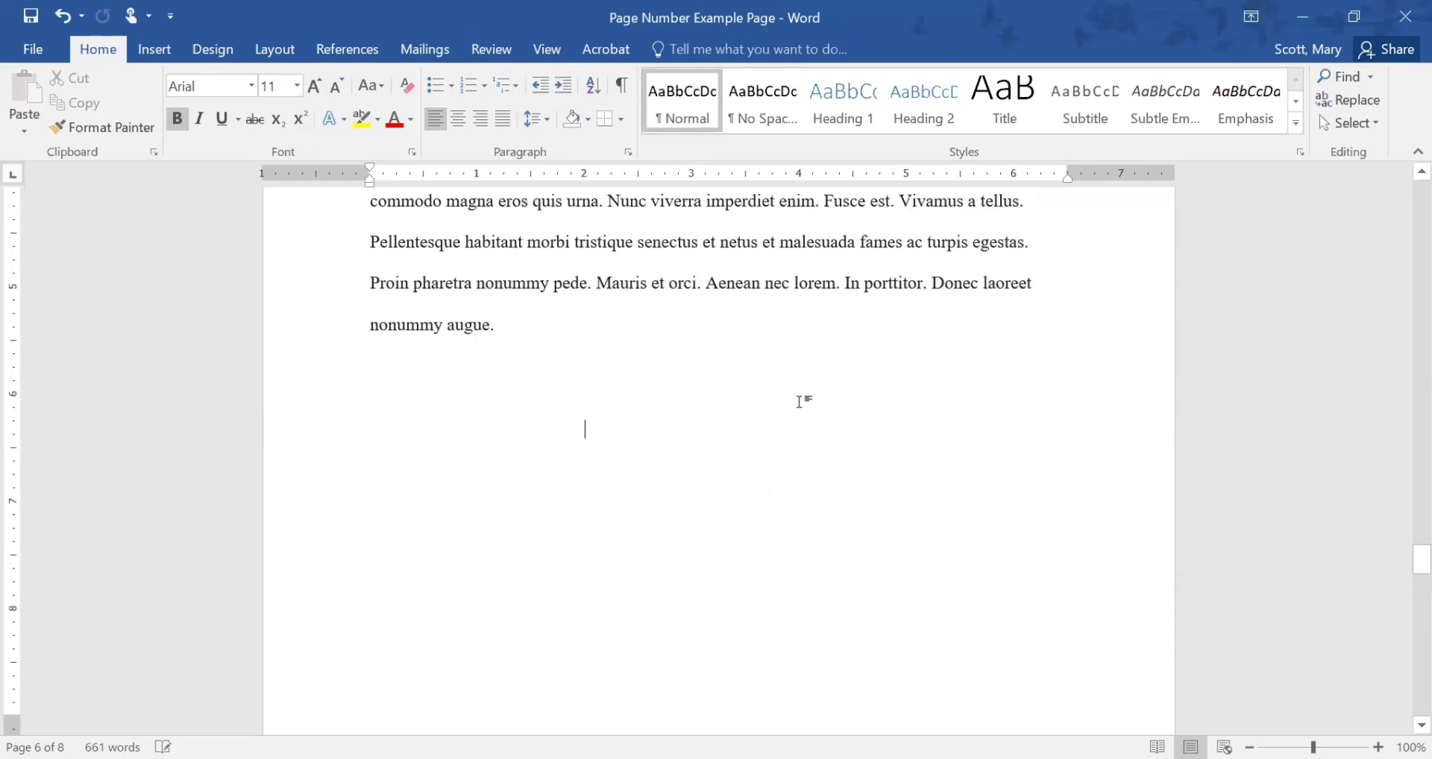
pyautogui.scroll(3, 828, 374)
pyautogui.scroll(10, 828, 374)
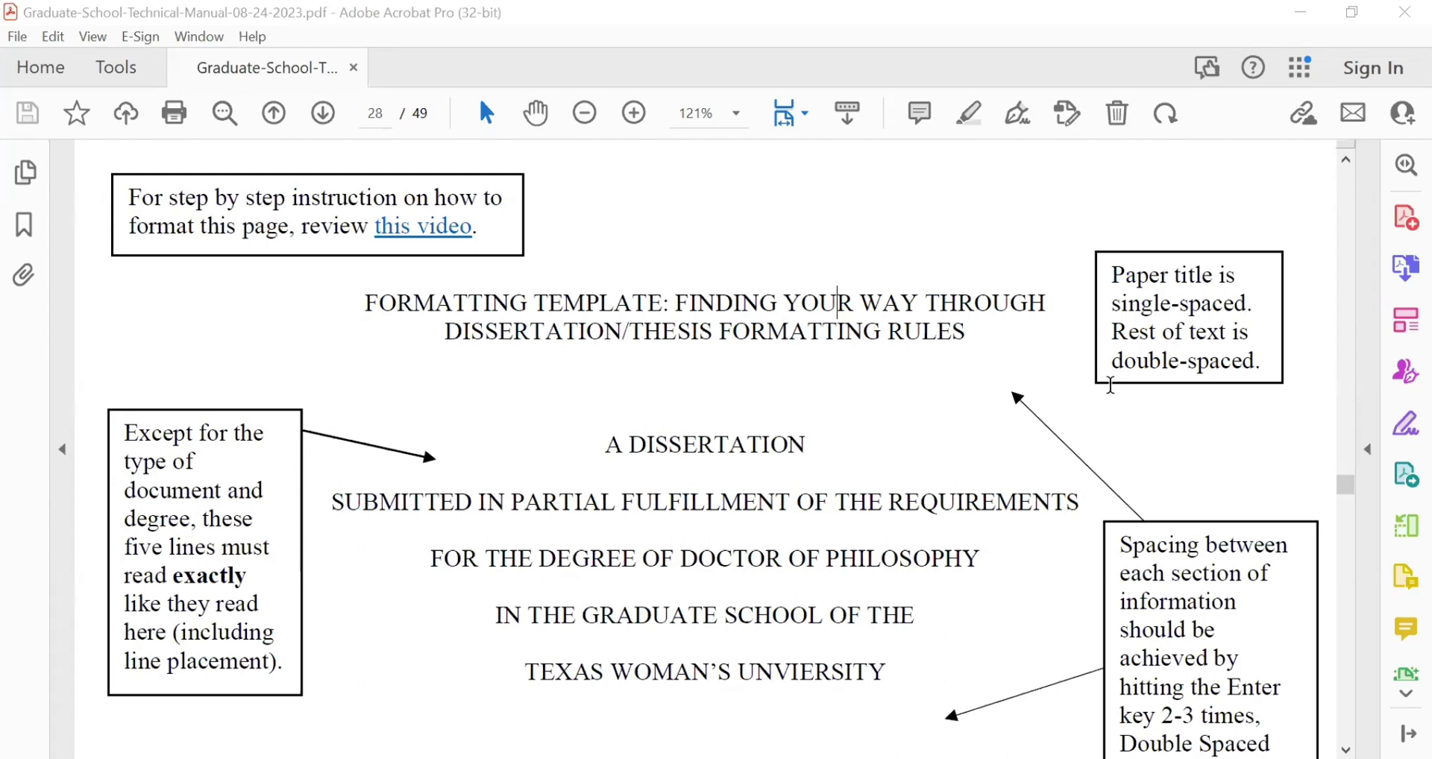
# Switch to the Graduate School technical manual in Adobe Acrobat and examine the sample pages' numbering from the title page through Appendix F at full-page view
pyautogui.click(1000, 451)
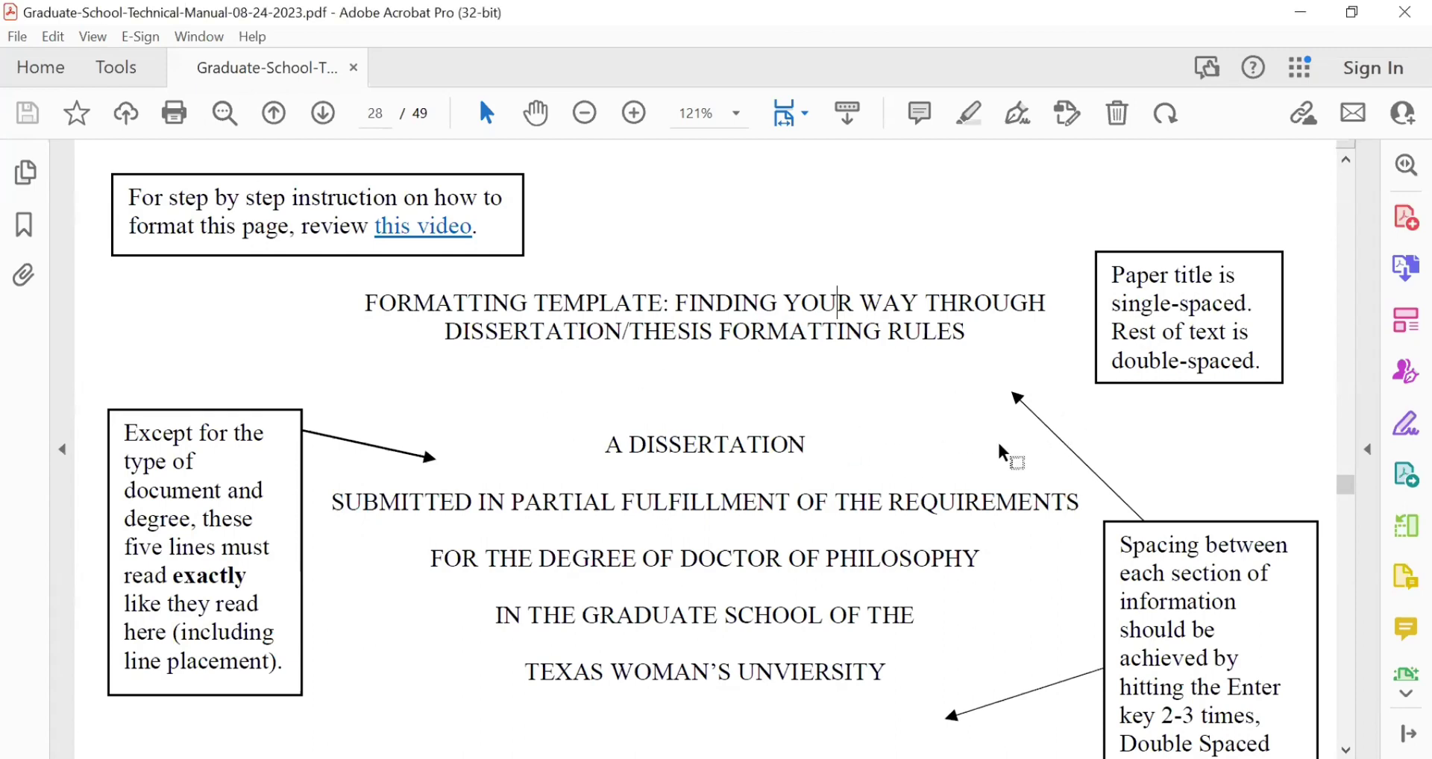
pyautogui.hotkey('ctrl', '0')
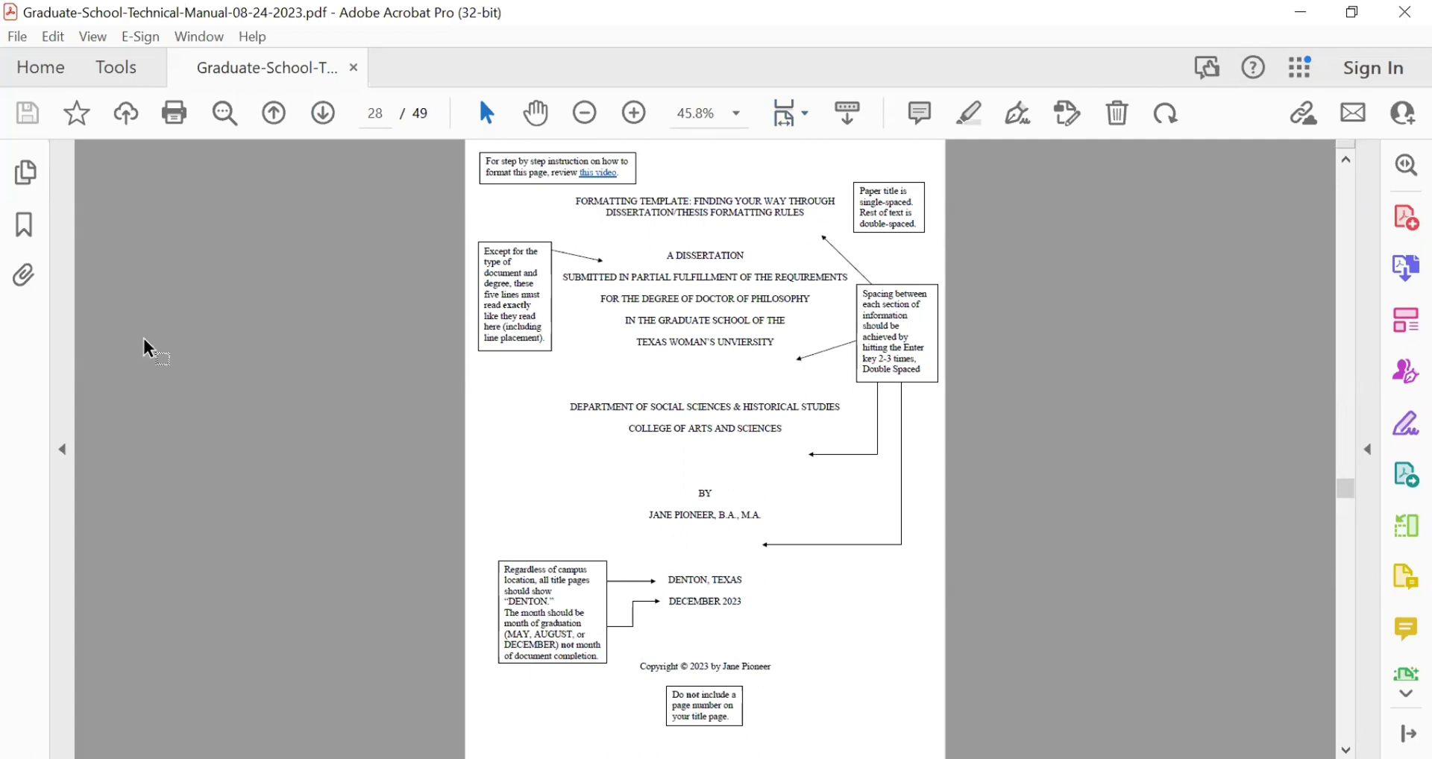
pyautogui.press('pagedown')
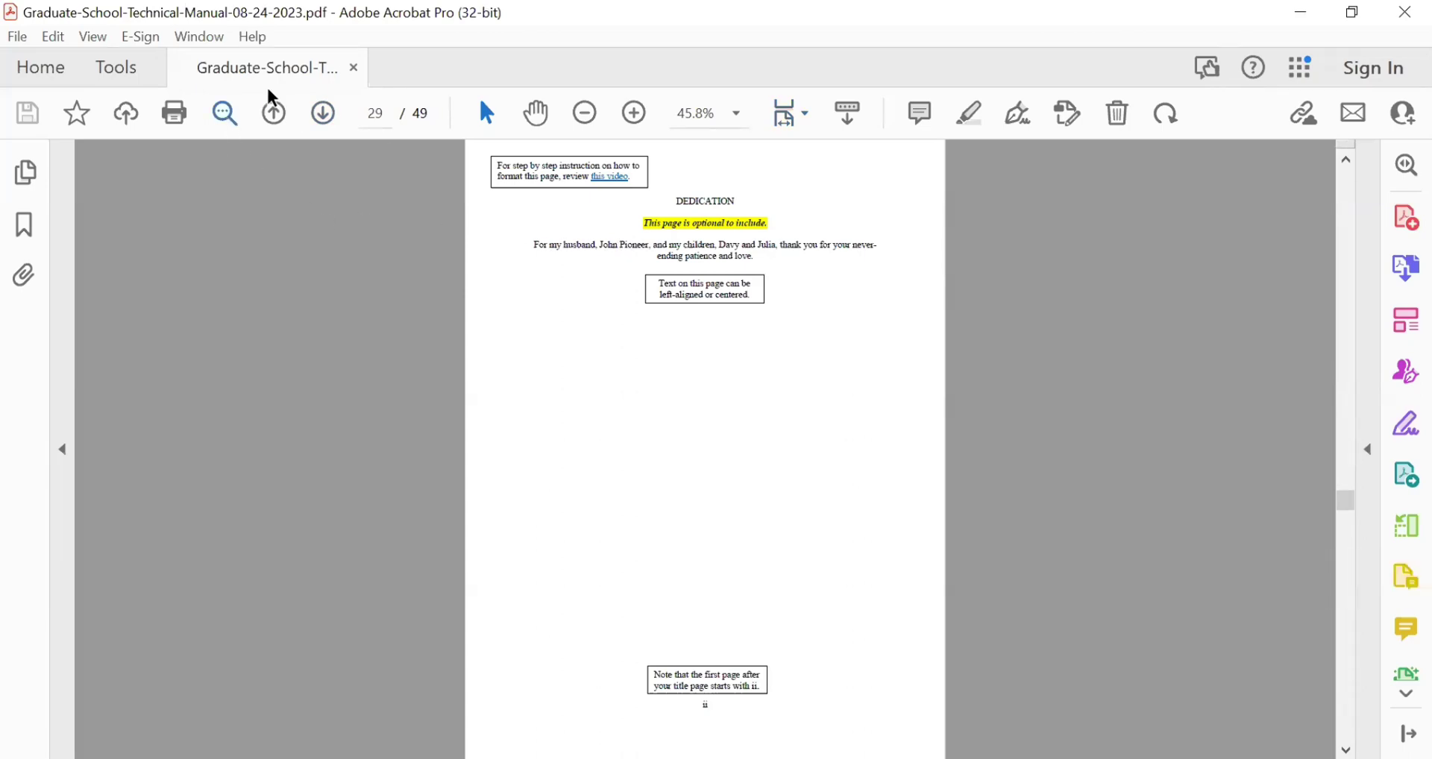
pyautogui.click(321, 113)
pyautogui.click(321, 113)
pyautogui.click(321, 112)
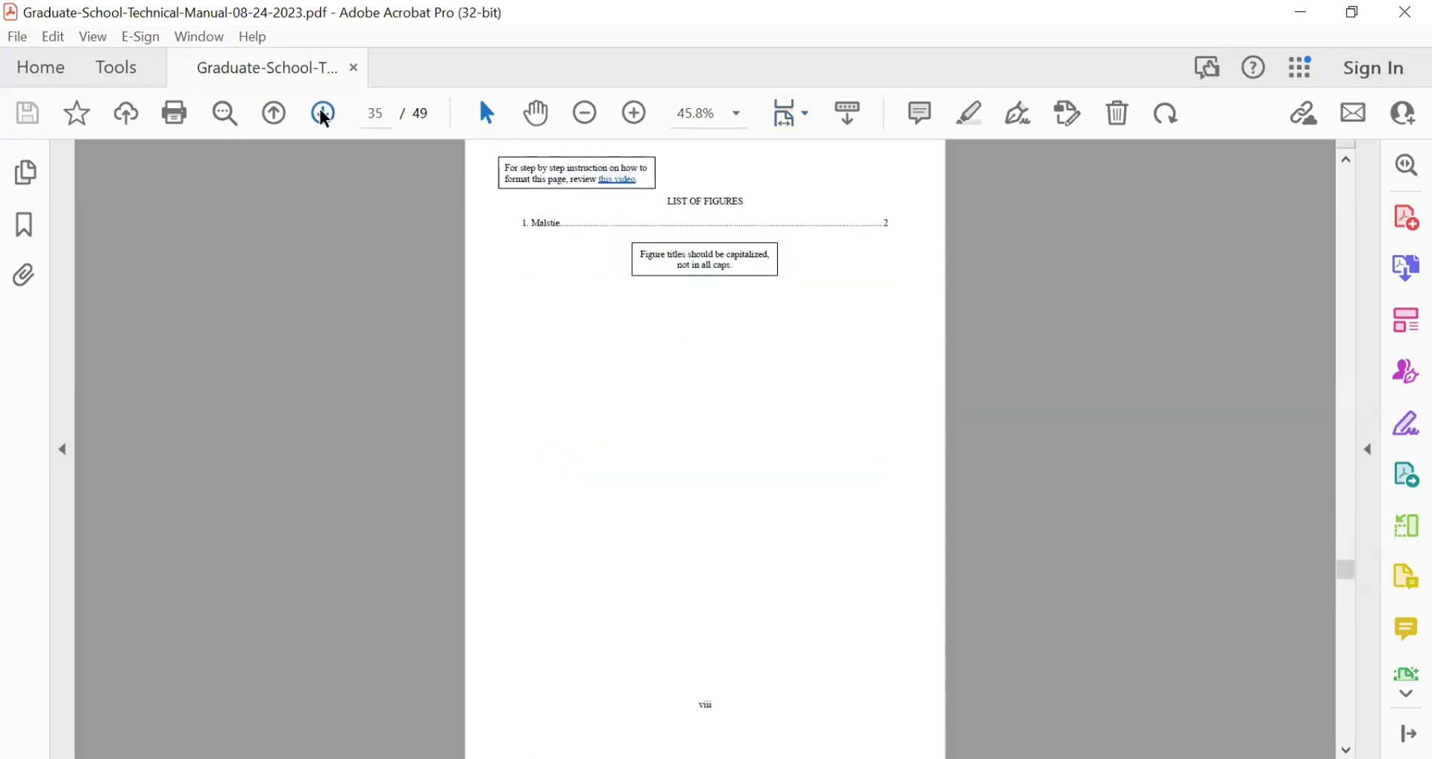
pyautogui.click(322, 113)
pyautogui.click(321, 113)
pyautogui.click(321, 112)
pyautogui.click(321, 113)
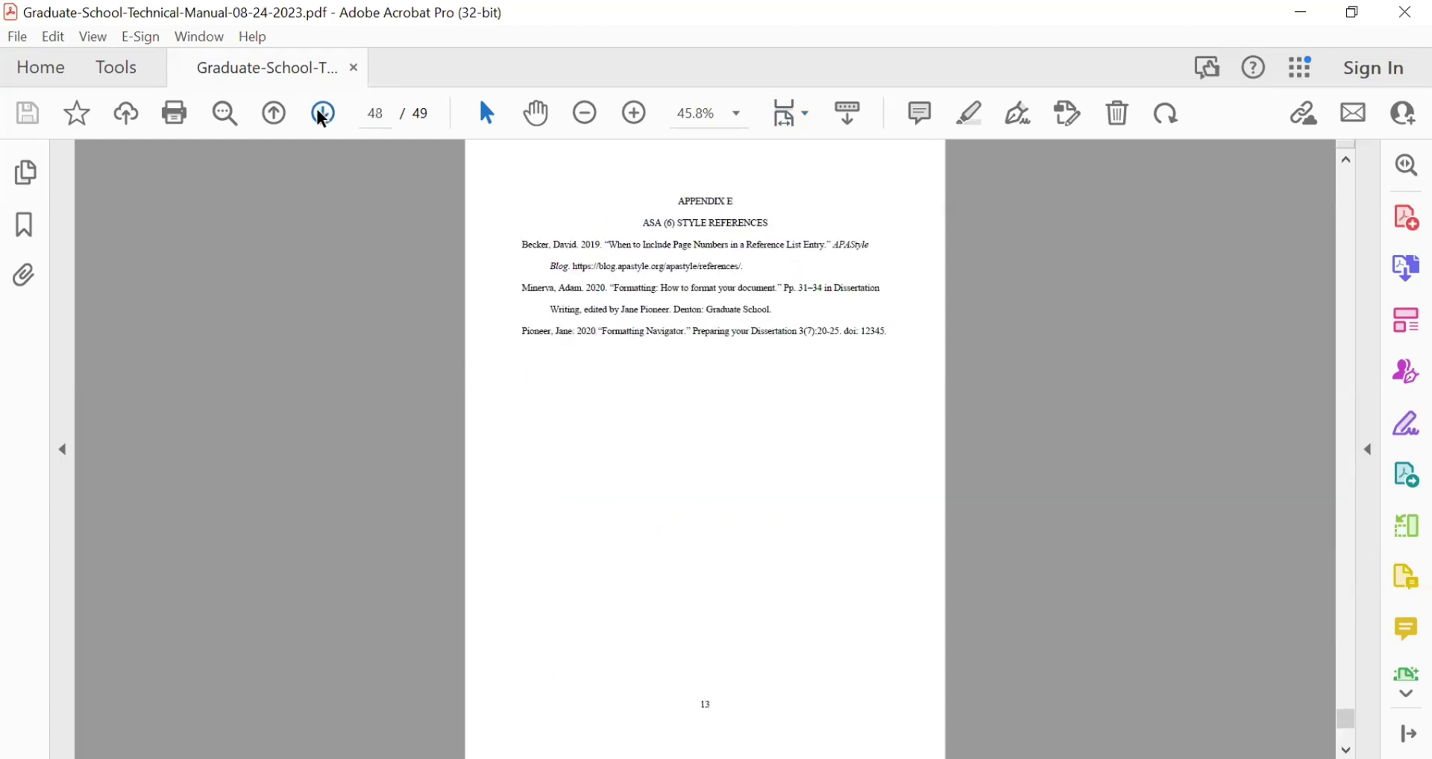
pyautogui.click(323, 114)
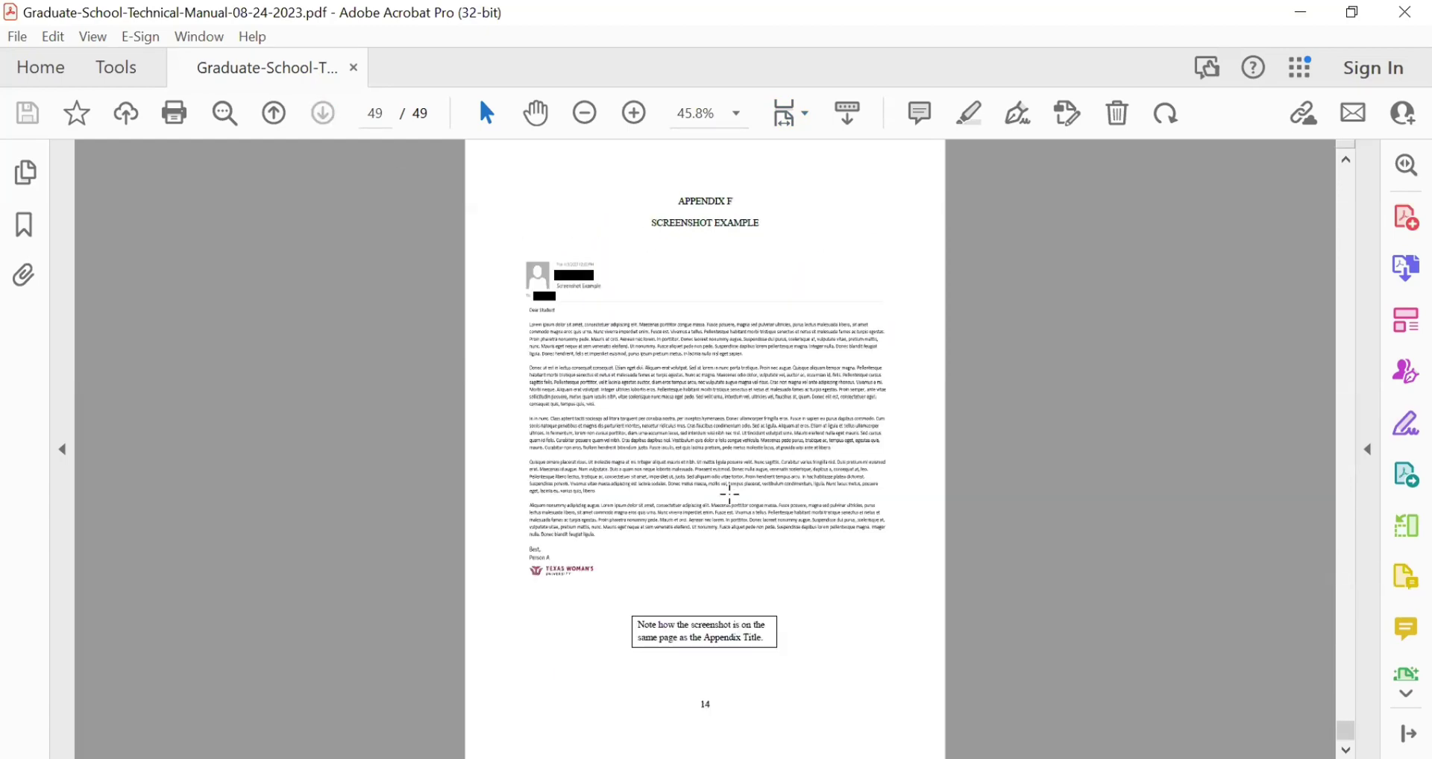